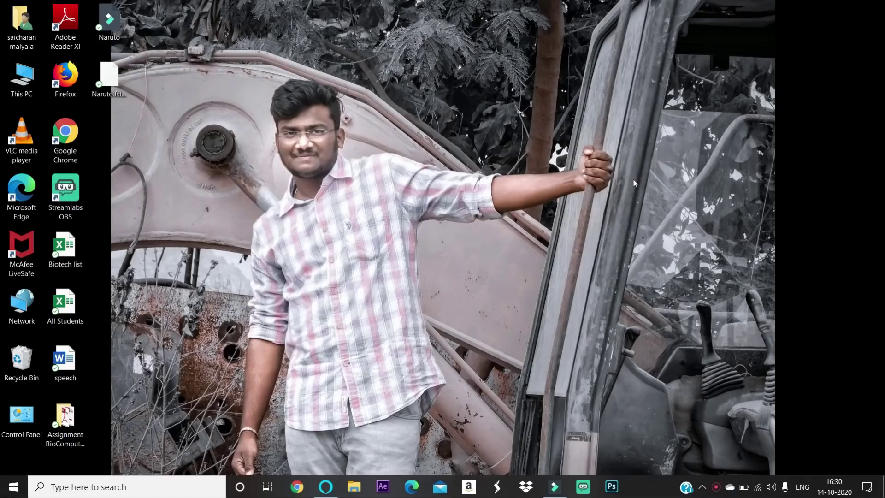
- Launch Google Chrome from the Windows taskbar
{"action": "left_click", "coordinate": [297, 487]}
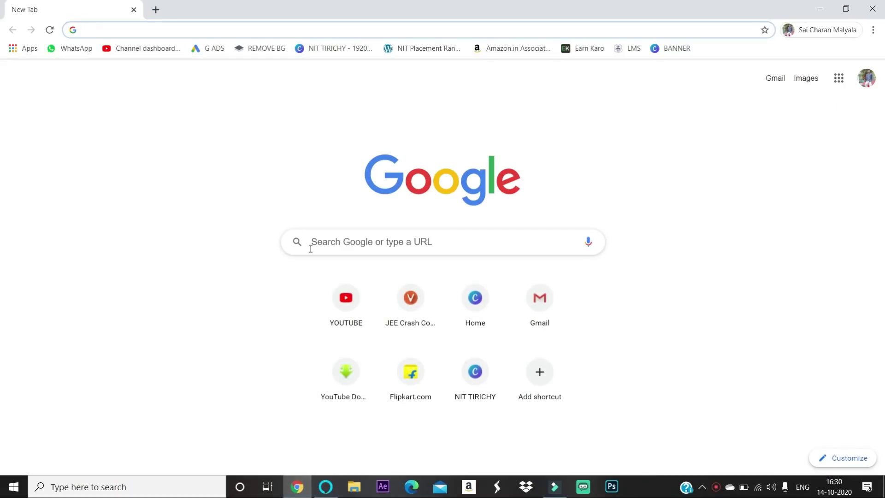
- Go to the NIT Warangal LMS bookmark and log in with the saved credentials
{"action": "left_click", "coordinate": [630, 48]}
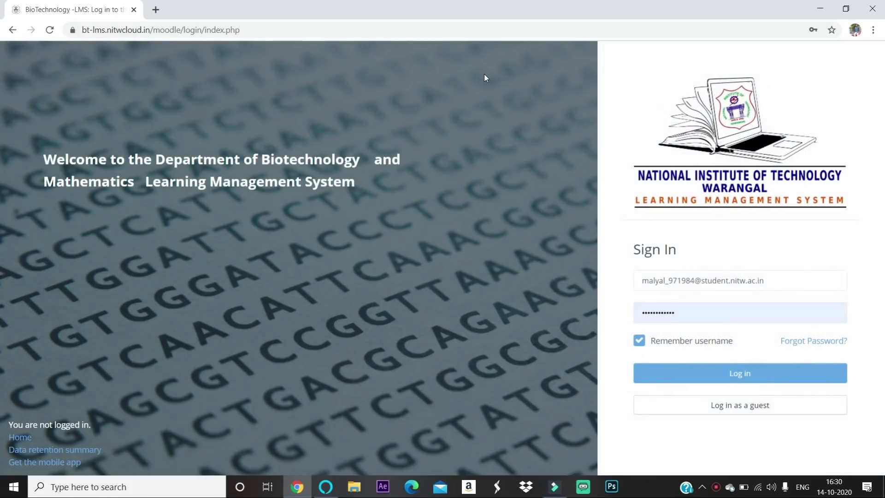
{"action": "left_click", "coordinate": [714, 371]}
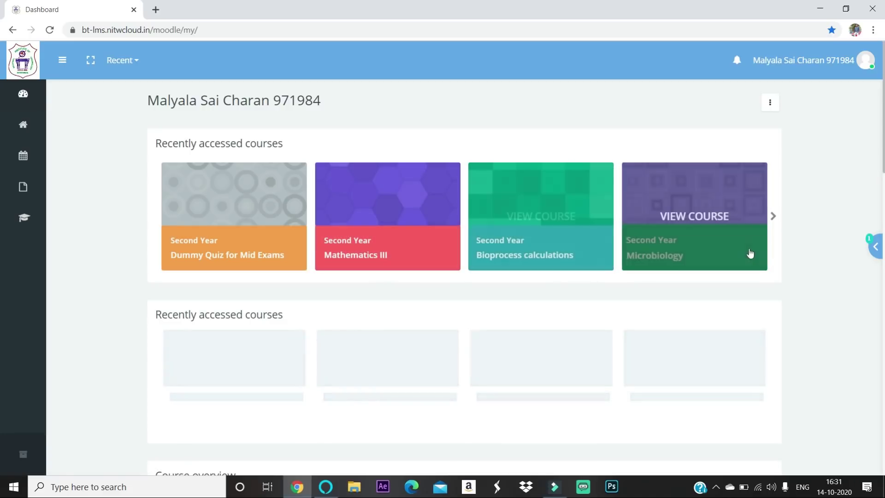
- Page through the course carousels until the Dummy Quiz for Mid Exams card shows in Course overview
{"action": "left_click", "coordinate": [772, 216]}
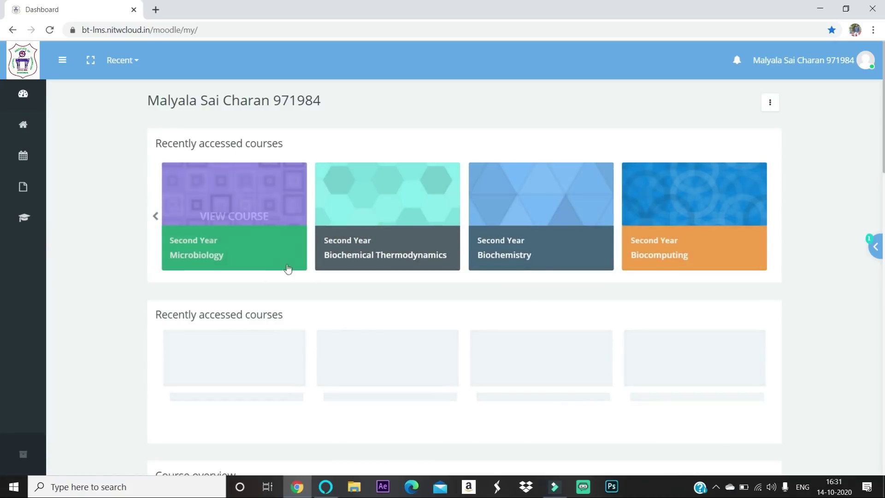
{"action": "scroll", "coordinate": [287, 266], "scroll_direction": "down", "scroll_amount": 5}
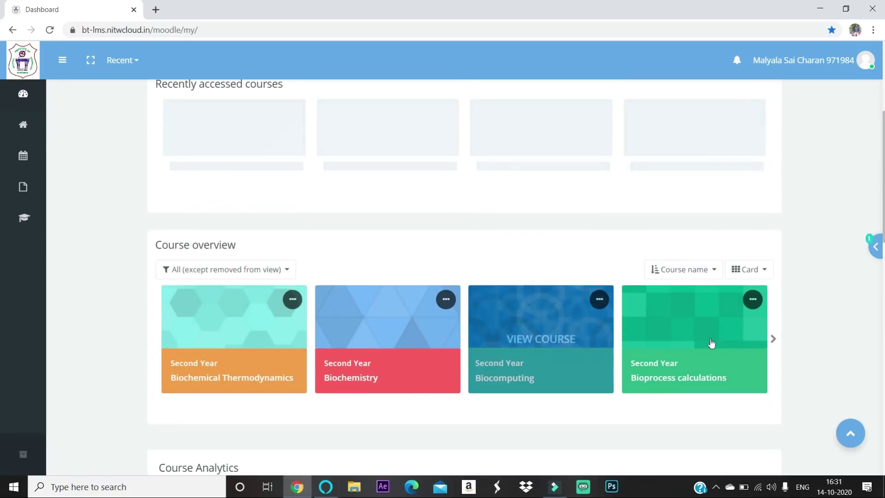
{"action": "left_click", "coordinate": [775, 341]}
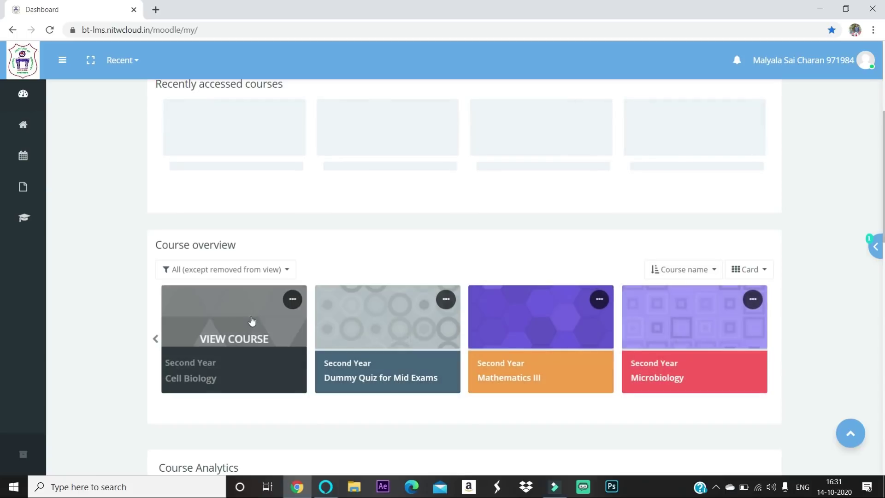
- Open Dummy Quiz for Mid Exams, then its Mid Exam quiz, and review the previous attempts summary
{"action": "left_click", "coordinate": [391, 322]}
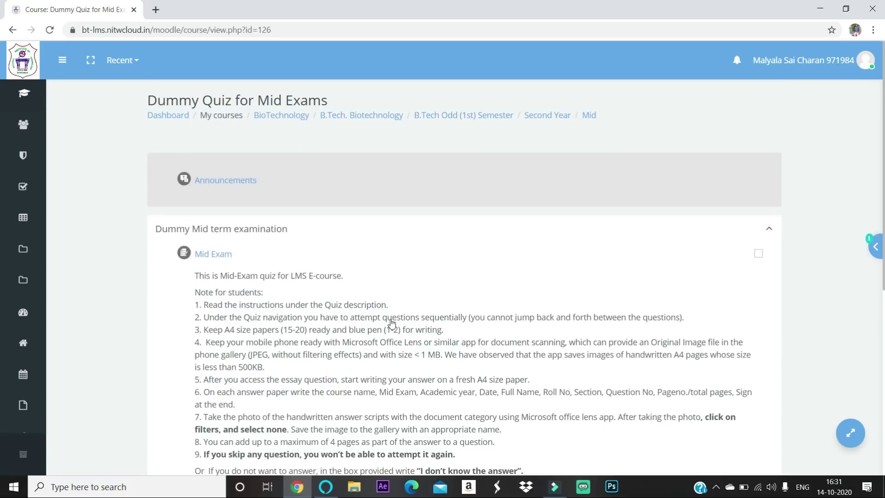
{"action": "scroll", "coordinate": [207, 207], "scroll_direction": "down", "scroll_amount": 2}
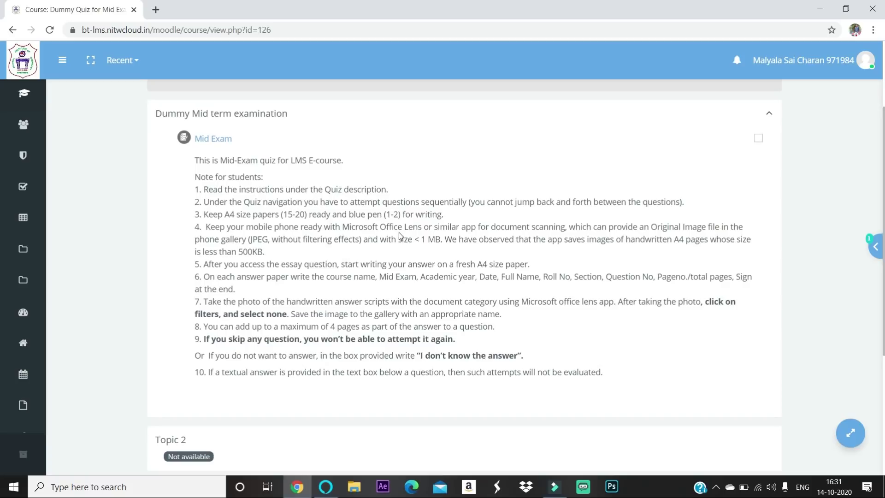
{"action": "left_click", "coordinate": [201, 140]}
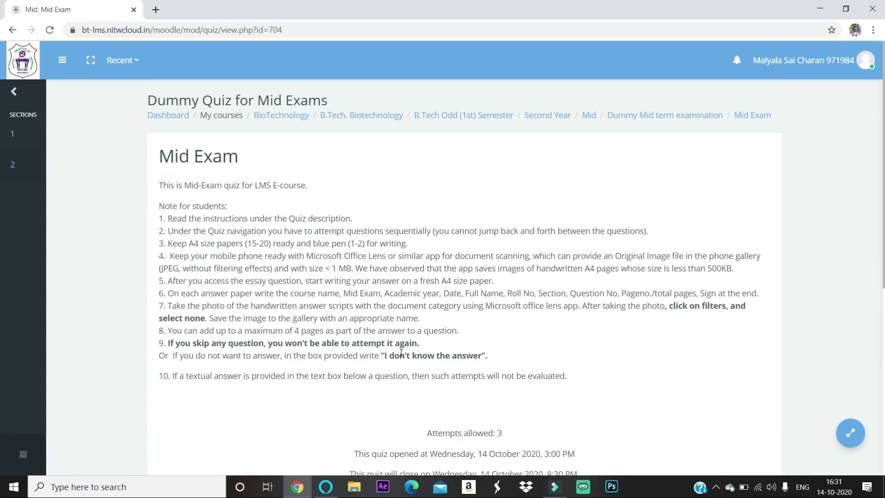
{"action": "scroll", "coordinate": [442, 359], "scroll_direction": "down", "scroll_amount": 1}
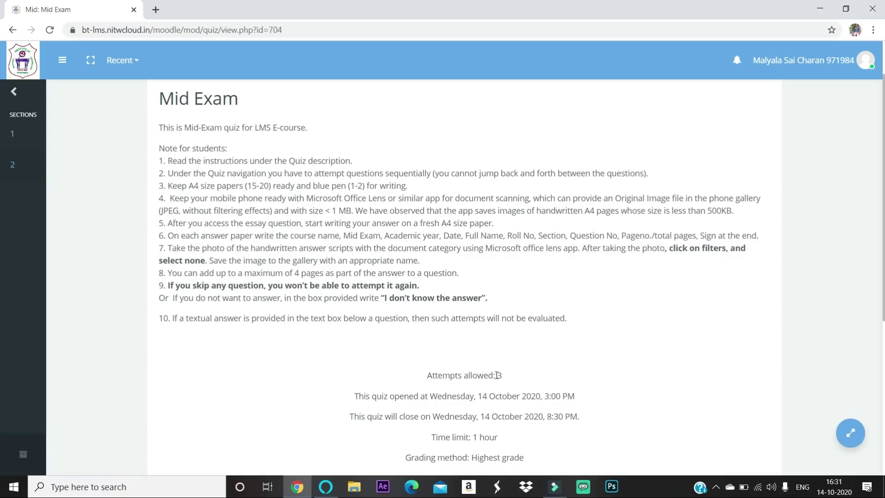
{"action": "scroll", "coordinate": [497, 374], "scroll_direction": "down", "scroll_amount": 1}
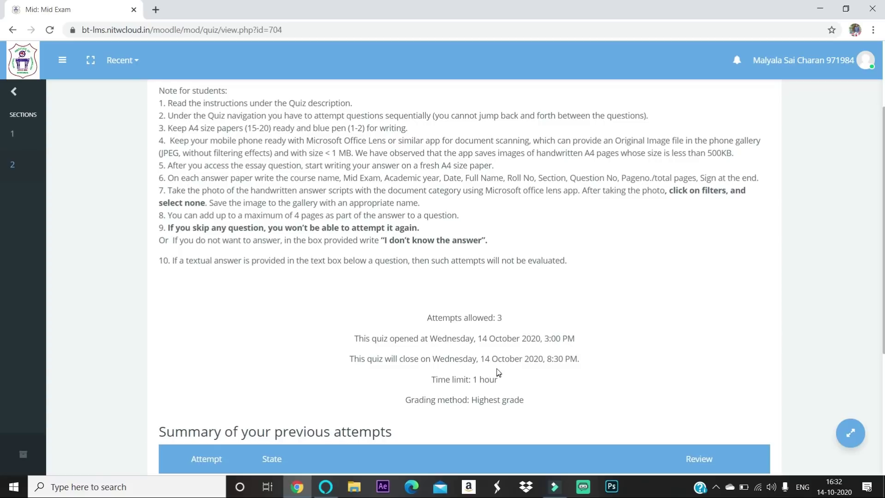
{"action": "scroll", "coordinate": [497, 371], "scroll_direction": "down", "scroll_amount": 3}
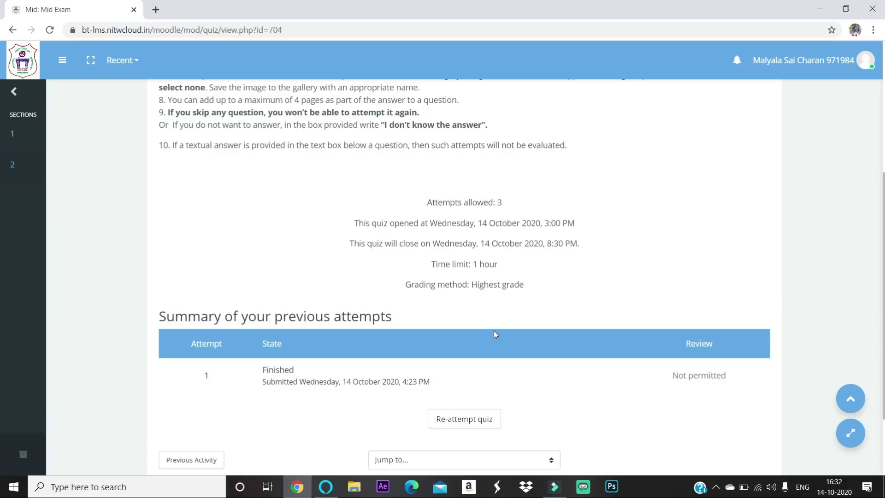
- Re-attempt the Mid Exam quiz and confirm starting the 1-hour timed attempt
{"action": "left_click", "coordinate": [463, 420]}
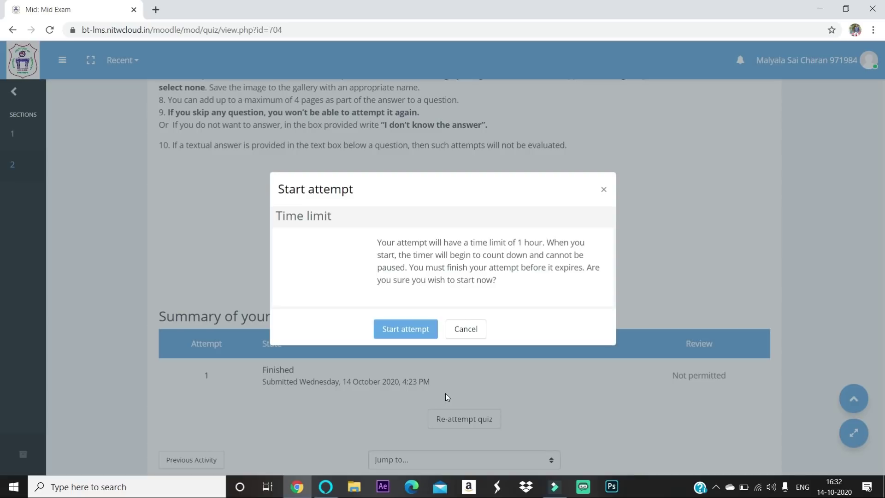
{"action": "left_click", "coordinate": [392, 327]}
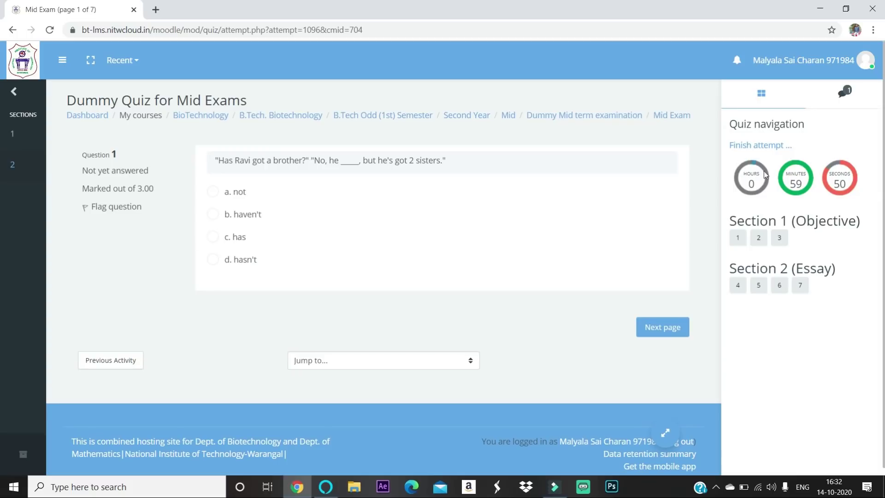
{"action": "left_click_drag", "start_coordinate": [871, 234], "coordinate": [735, 245]}
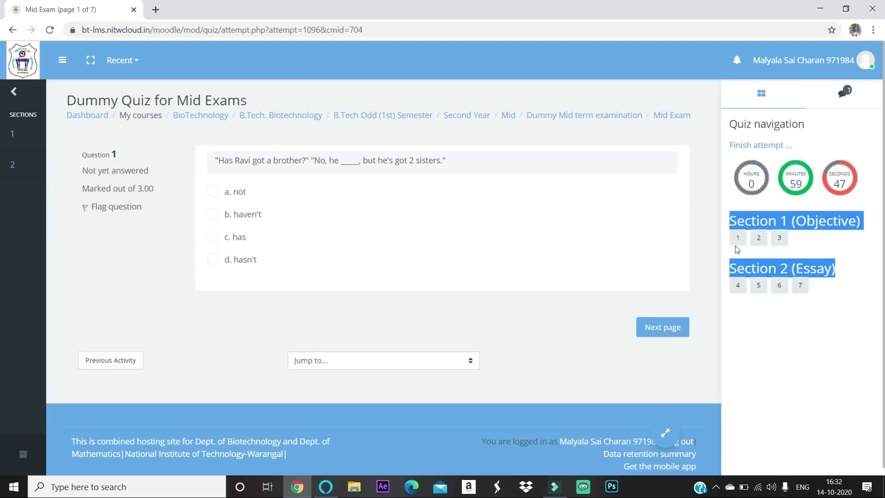
{"action": "left_click", "coordinate": [818, 297]}
{"action": "left_click", "coordinate": [812, 285]}
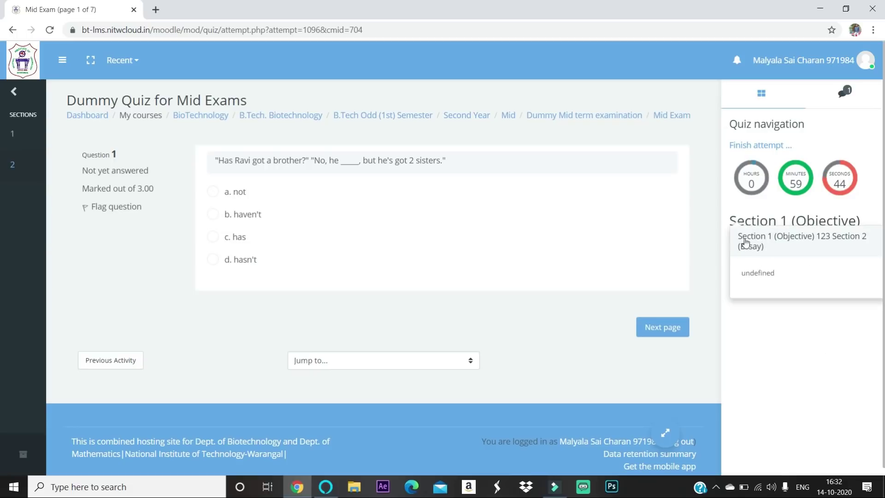
{"action": "left_click", "coordinate": [650, 275]}
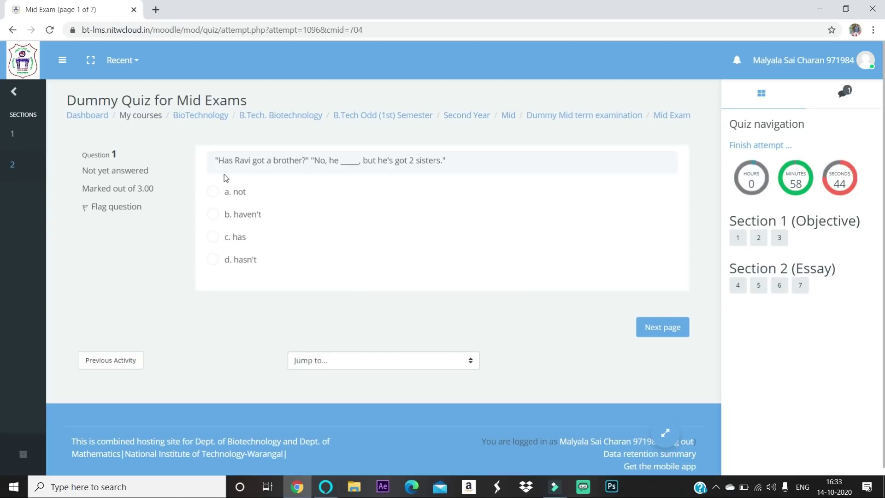
- Answer Question 1 with 'b. haven't' and advance to Question 2
{"action": "left_click", "coordinate": [219, 216]}
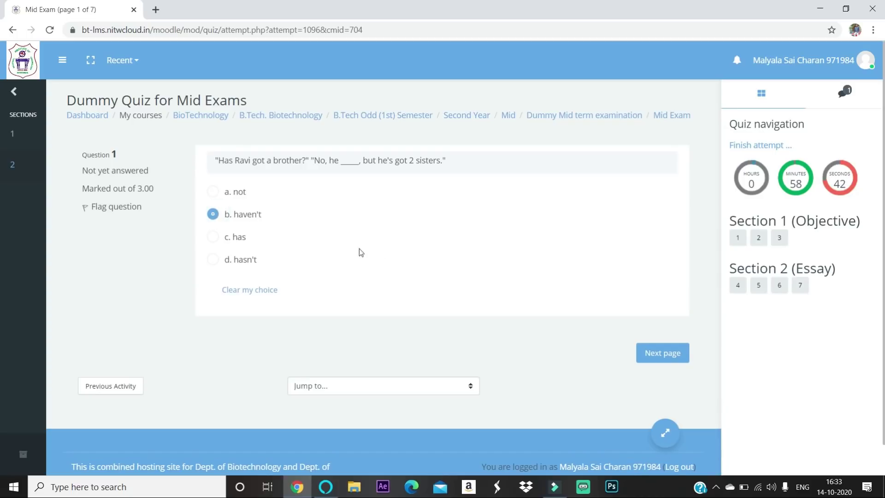
{"action": "left_click", "coordinate": [253, 291]}
{"action": "left_click", "coordinate": [215, 214]}
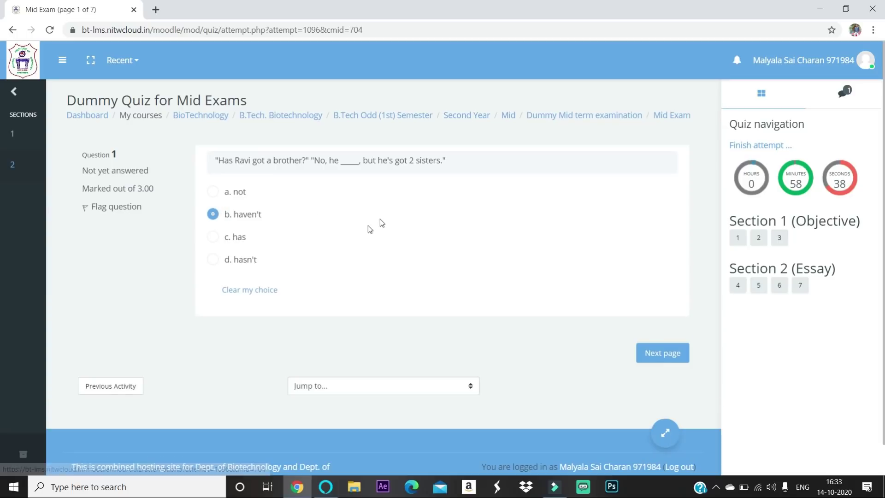
{"action": "left_click", "coordinate": [660, 350]}
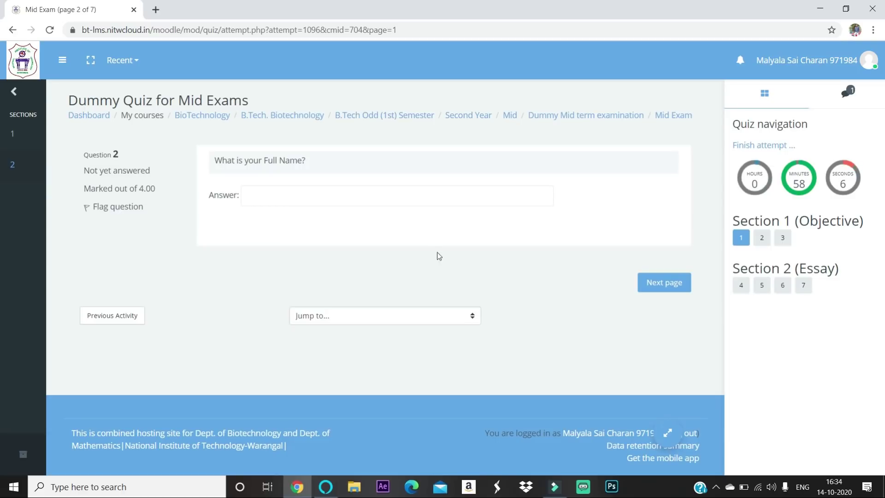
- Enter the student's full name as the Question 2 answer and advance to the next page
{"action": "left_click", "coordinate": [326, 199]}
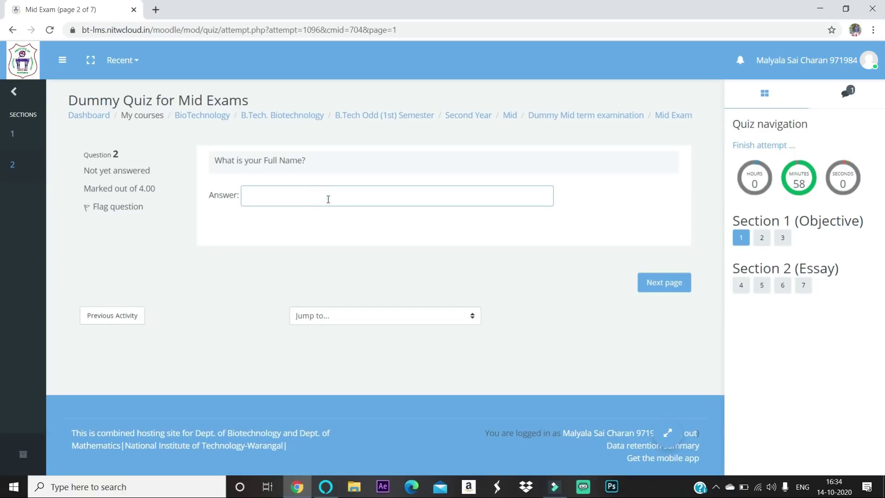
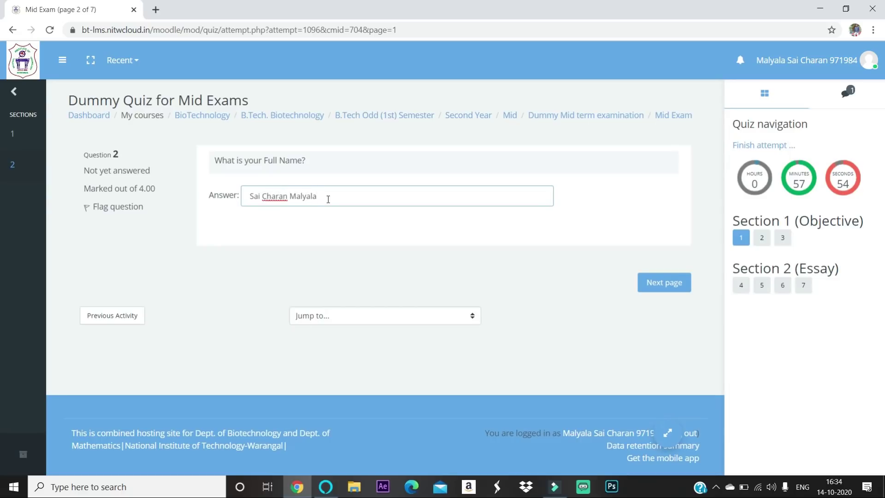
{"action": "left_click", "coordinate": [668, 283]}
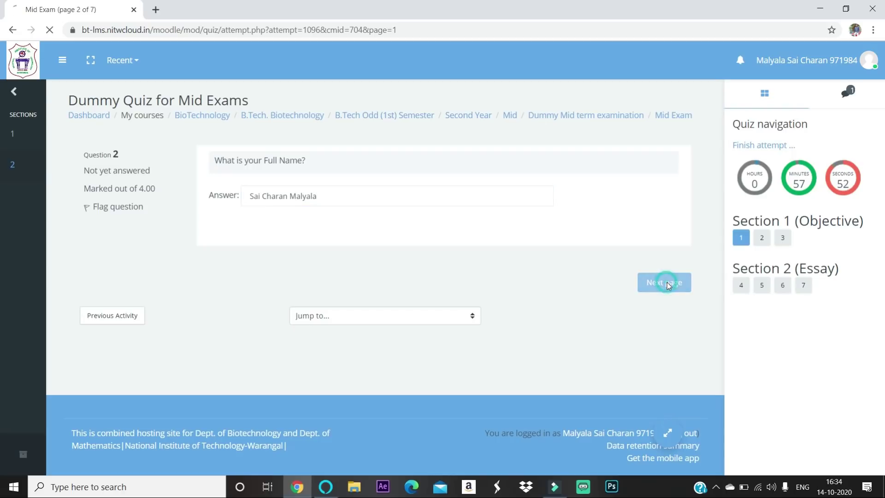
- Return to the Mid Exam quiz page and continue the in-progress attempt at Question 3
{"action": "left_click", "coordinate": [105, 378]}
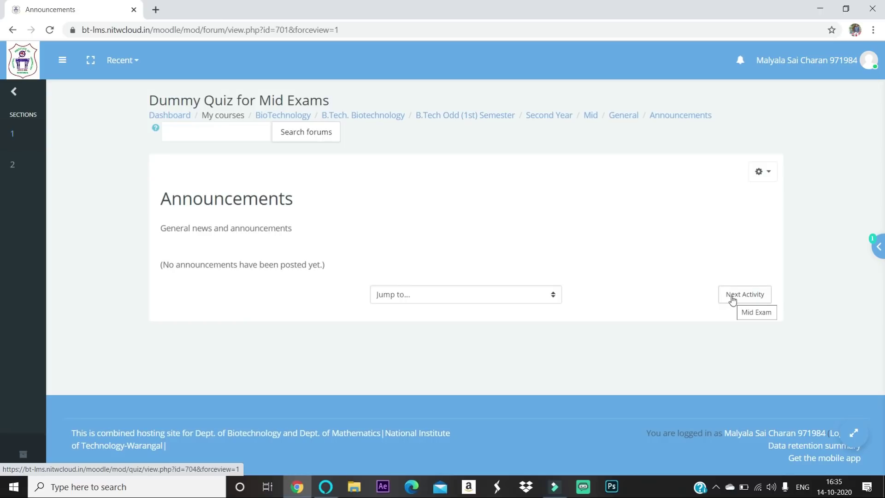
{"action": "left_click", "coordinate": [732, 298]}
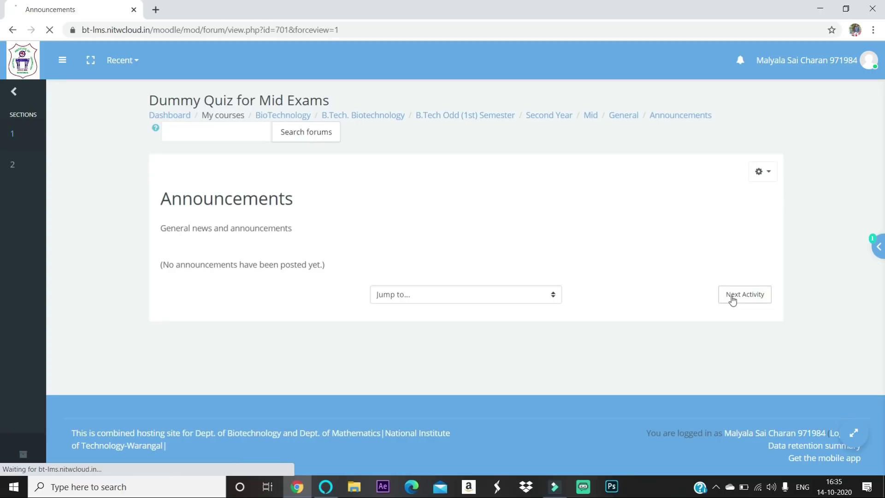
{"action": "scroll", "coordinate": [733, 300], "scroll_direction": "down", "scroll_amount": 6}
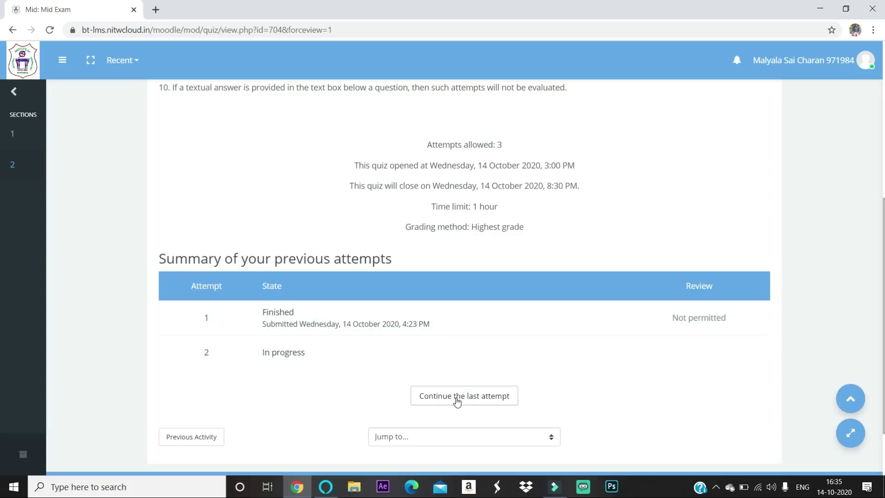
{"action": "left_click", "coordinate": [456, 397]}
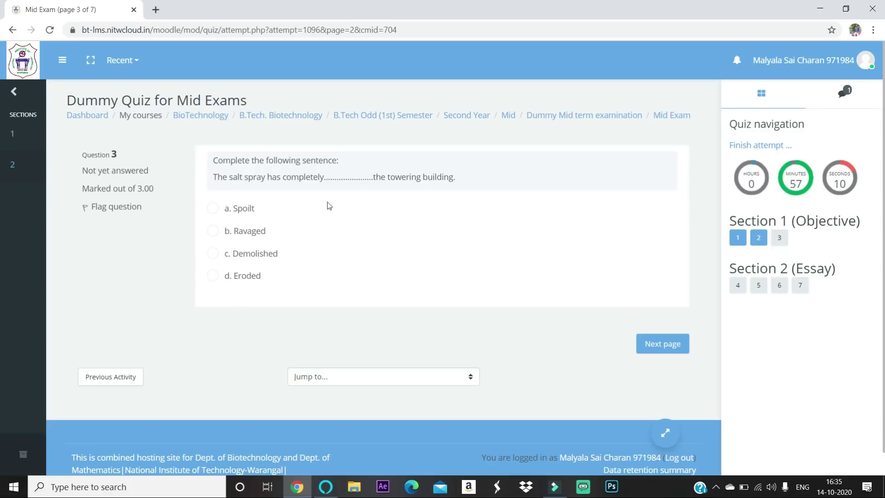
- Select 'd. Eroded' for Question 3 and advance to essay Question 4
{"action": "left_click", "coordinate": [217, 280]}
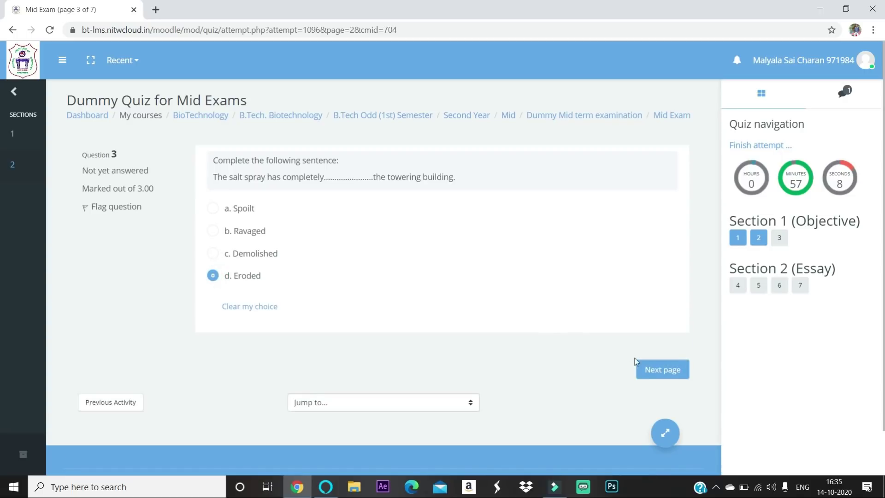
{"action": "left_click", "coordinate": [651, 371]}
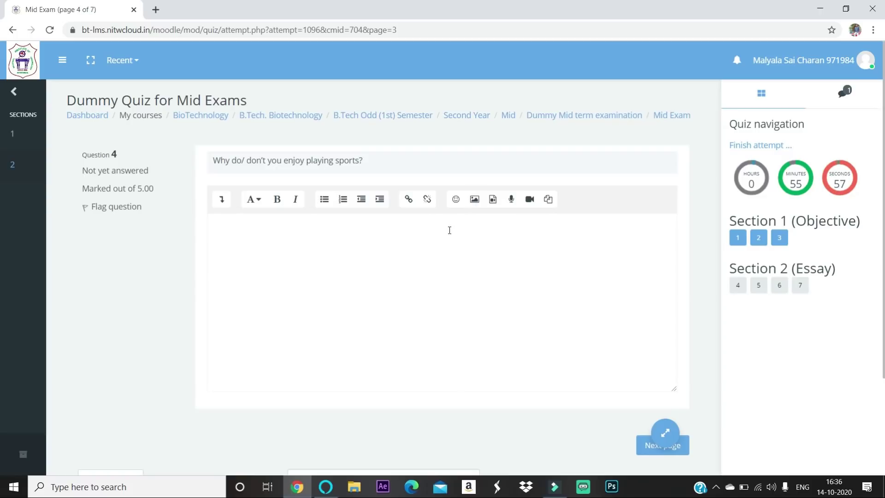
- Open the Atto editor's Image properties dialog for the Question 4 answer
{"action": "left_click", "coordinate": [474, 199]}
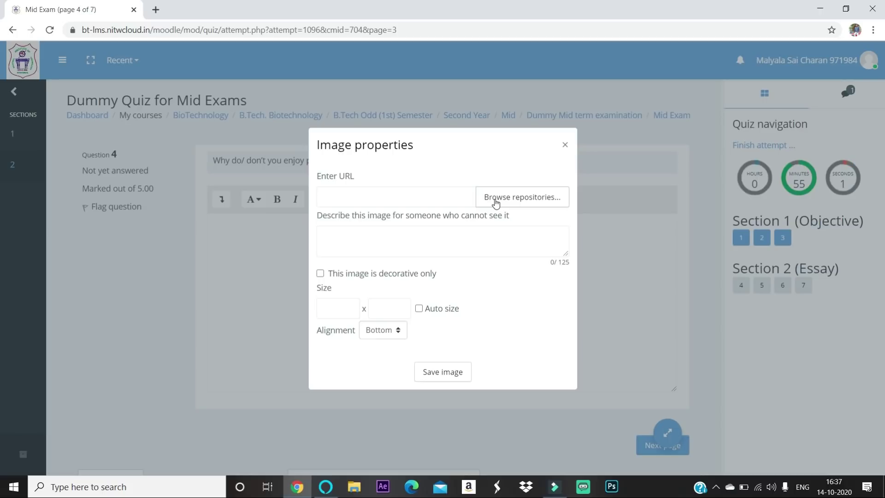
- Upload the photo IMG_20200926_104112__01 from Downloads through the image dialog
{"action": "left_click", "coordinate": [565, 144]}
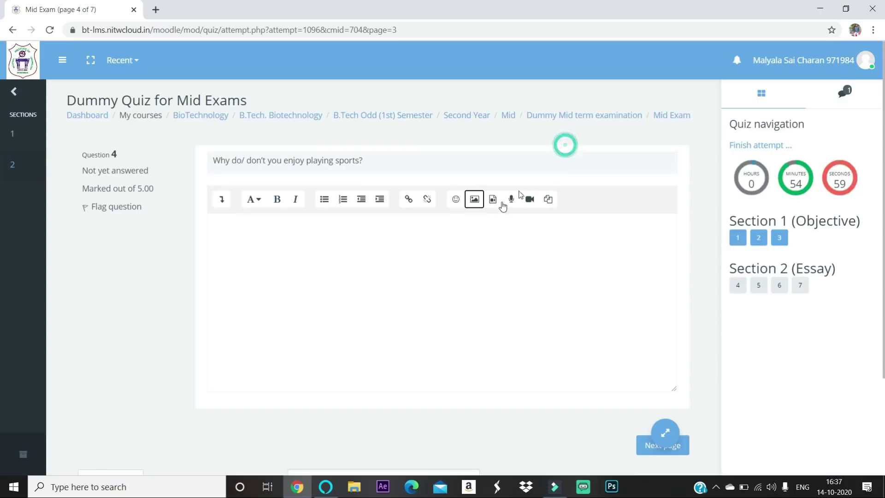
{"action": "left_click", "coordinate": [474, 205]}
{"action": "left_click", "coordinate": [507, 201]}
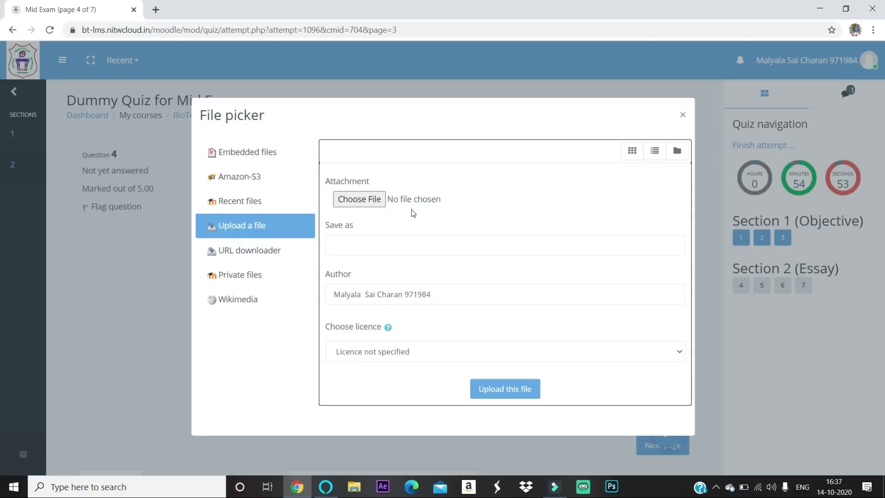
{"action": "left_click", "coordinate": [371, 200]}
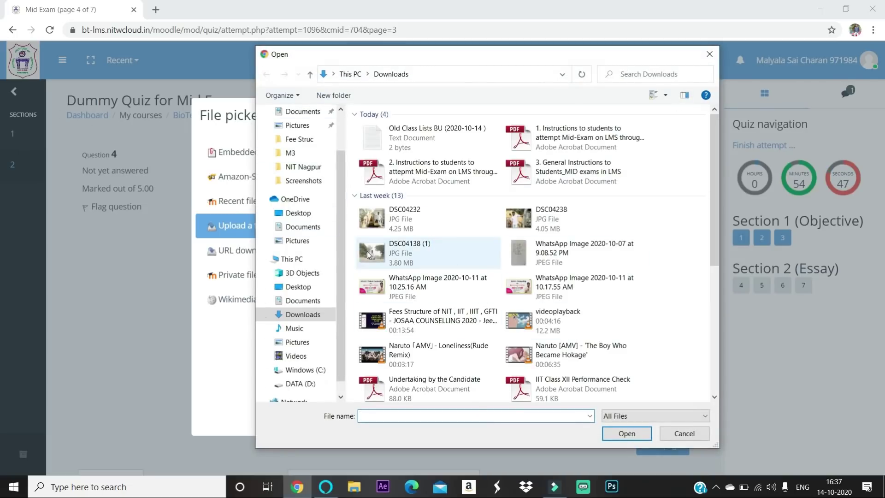
{"action": "scroll", "coordinate": [477, 255], "scroll_direction": "down", "scroll_amount": 1}
{"action": "scroll", "coordinate": [477, 255], "scroll_direction": "down", "scroll_amount": 3}
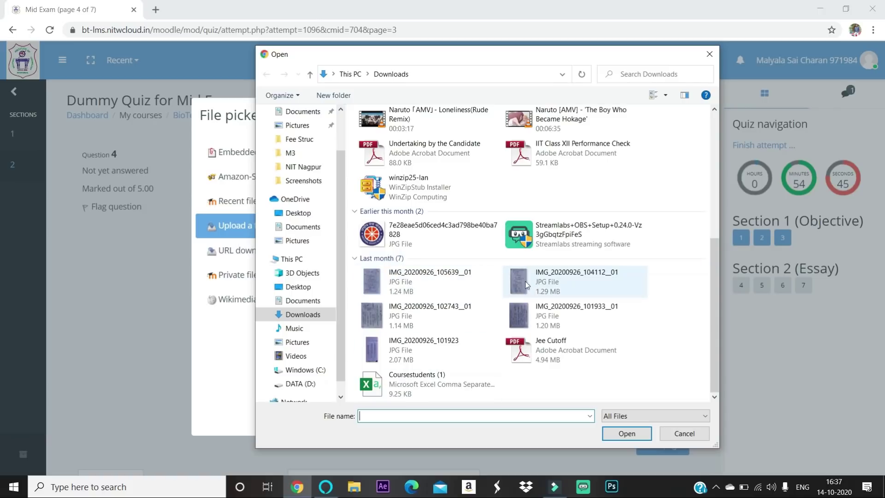
{"action": "left_click", "coordinate": [565, 282]}
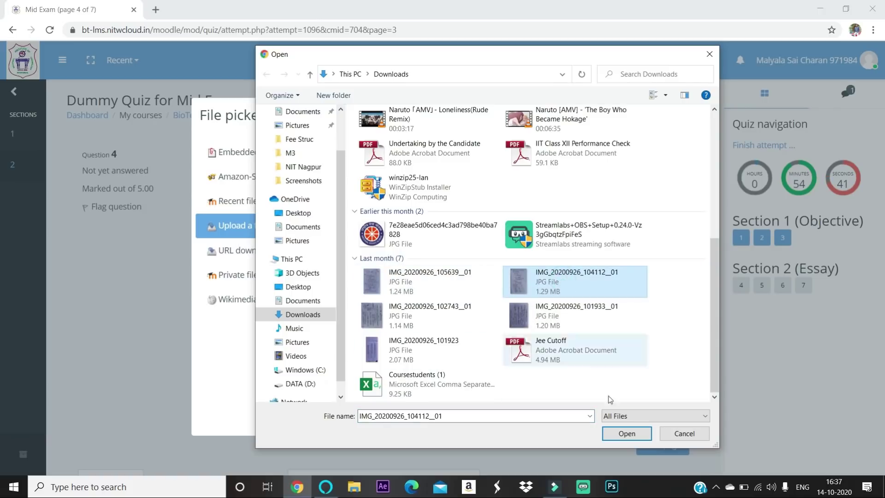
{"action": "left_click", "coordinate": [618, 436]}
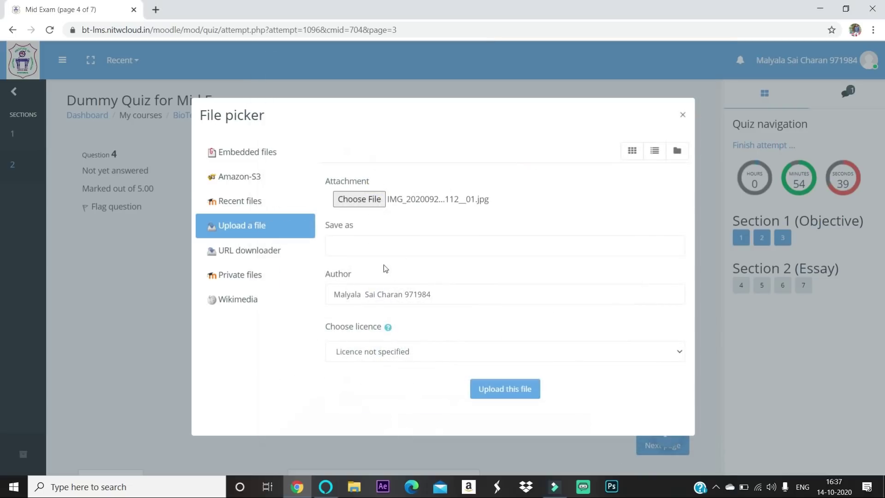
{"action": "left_click", "coordinate": [515, 393]}
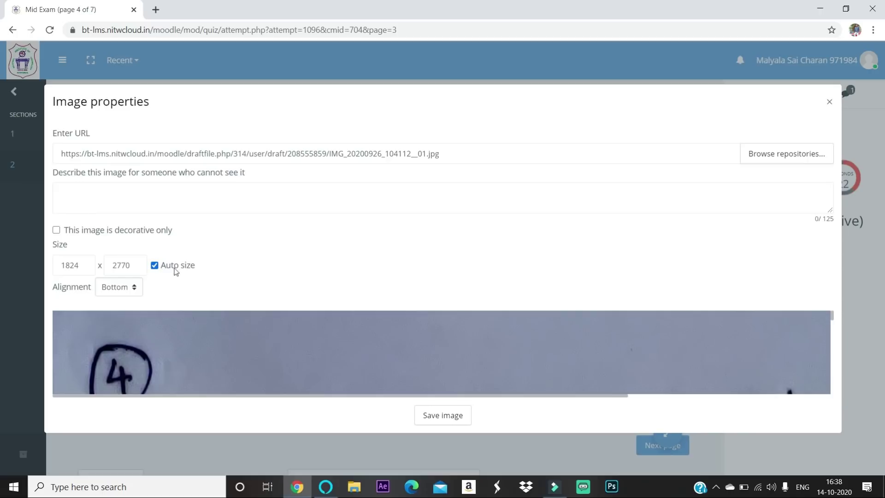
- Describe the image as 'Q4 P1' and save it into the Question 4 answer
{"action": "left_click", "coordinate": [182, 198]}
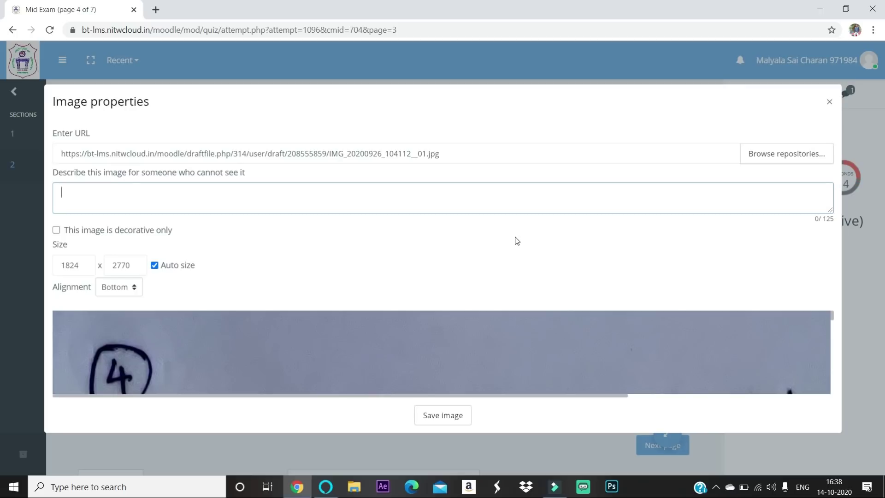
{"action": "type", "text": "Q4 P1"}
{"action": "left_click", "coordinate": [426, 415]}
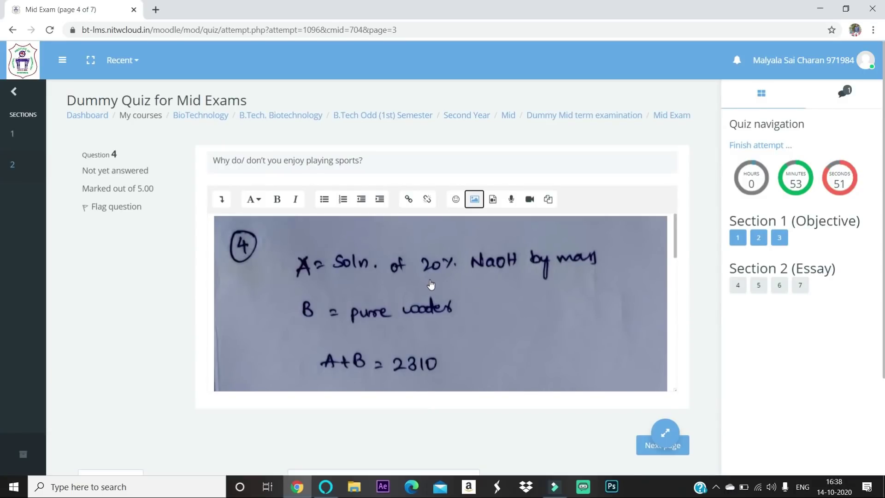
- Check the embedded handwritten photo, then add two empty lines after it in the Question 4 answer
{"action": "scroll", "coordinate": [644, 282], "scroll_direction": "down", "scroll_amount": 5}
{"action": "scroll", "coordinate": [644, 283], "scroll_direction": "down", "scroll_amount": 5}
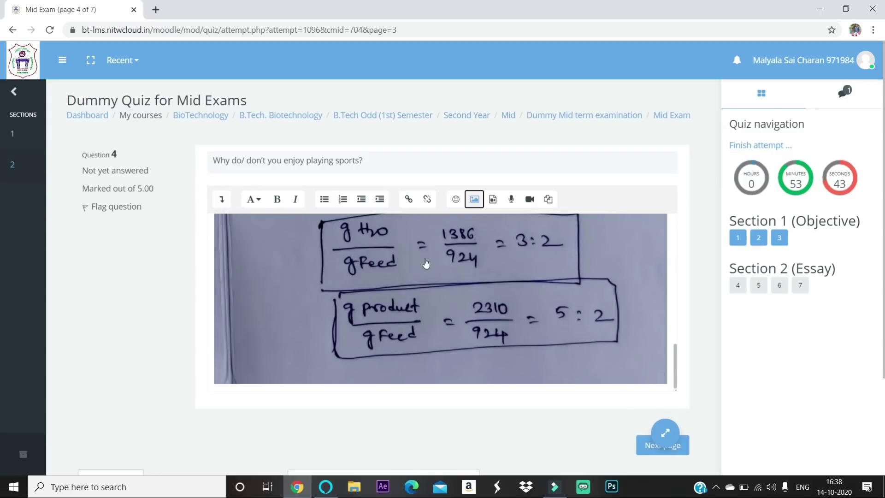
{"action": "scroll", "coordinate": [437, 306], "scroll_direction": "up", "scroll_amount": 3}
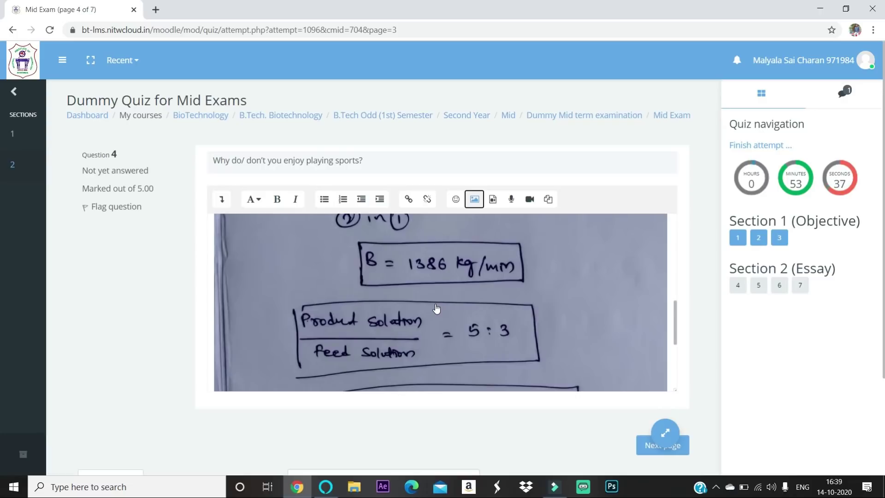
{"action": "scroll", "coordinate": [643, 366], "scroll_direction": "down", "scroll_amount": 3}
{"action": "scroll", "coordinate": [661, 366], "scroll_direction": "down", "scroll_amount": 2}
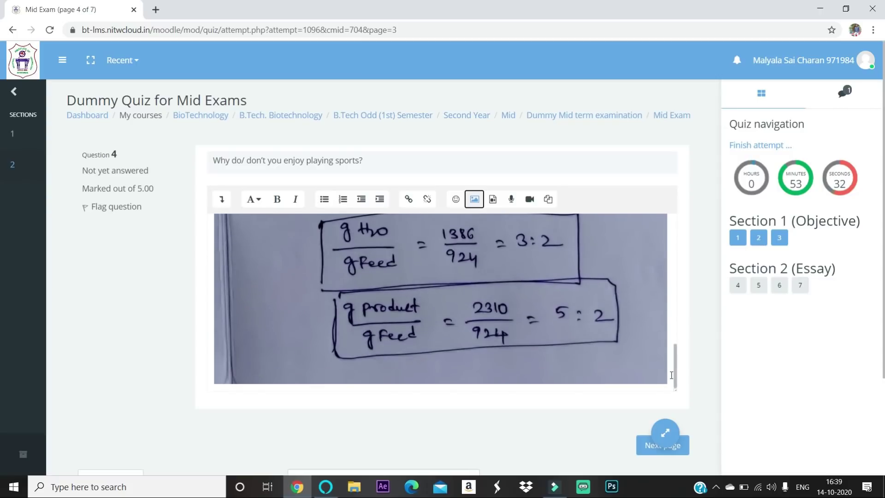
{"action": "left_click", "coordinate": [670, 375]}
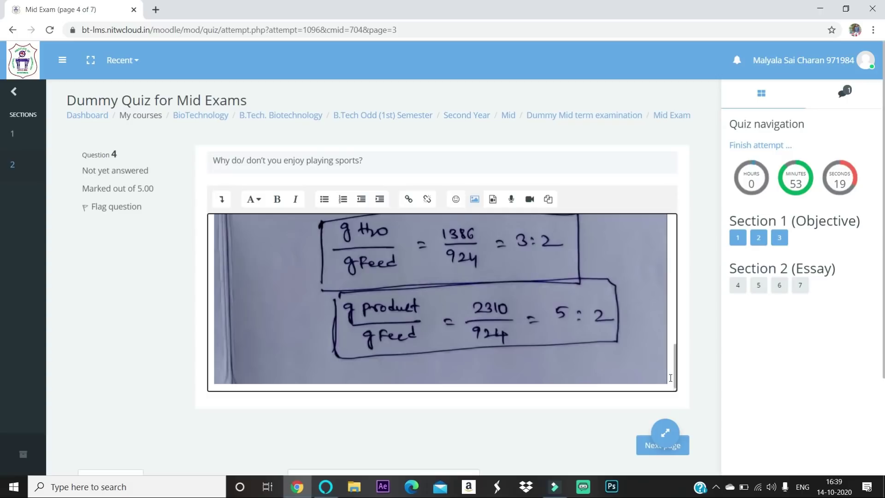
{"action": "key", "text": "Return"}
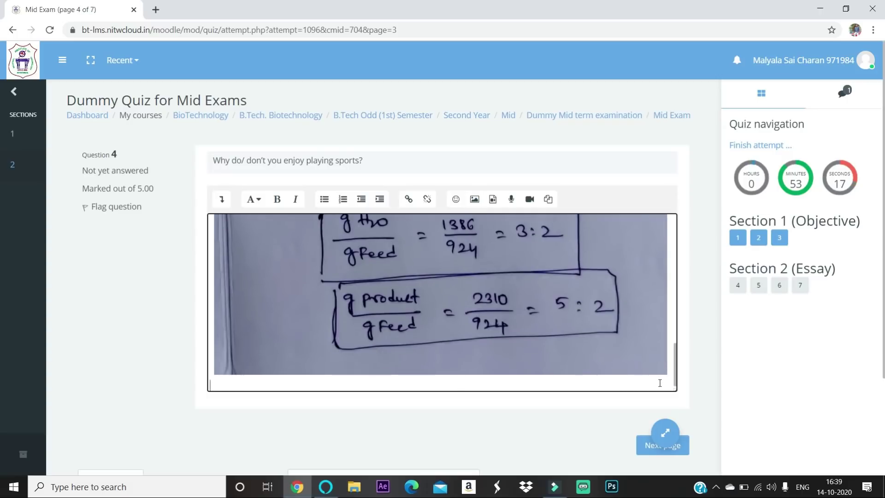
{"action": "key", "text": "Return"}
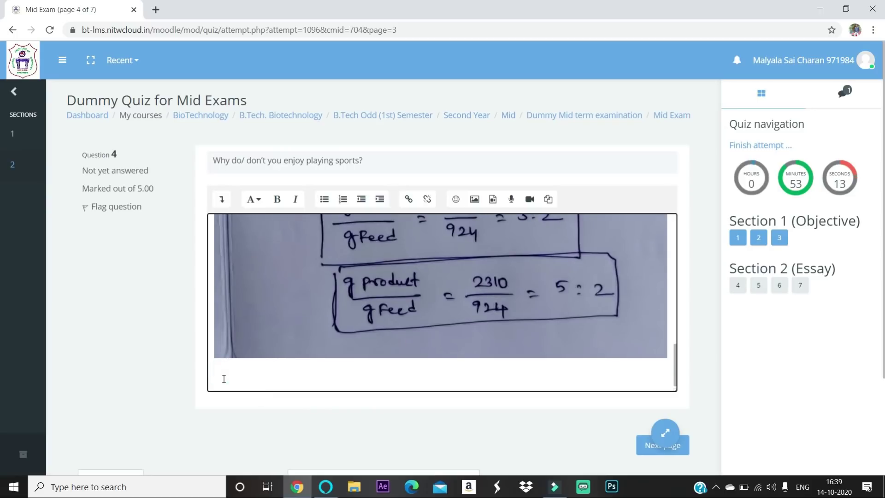
- Upload the second photo, IMG_20200926_105639__01, through the image dialog
{"action": "left_click", "coordinate": [476, 208]}
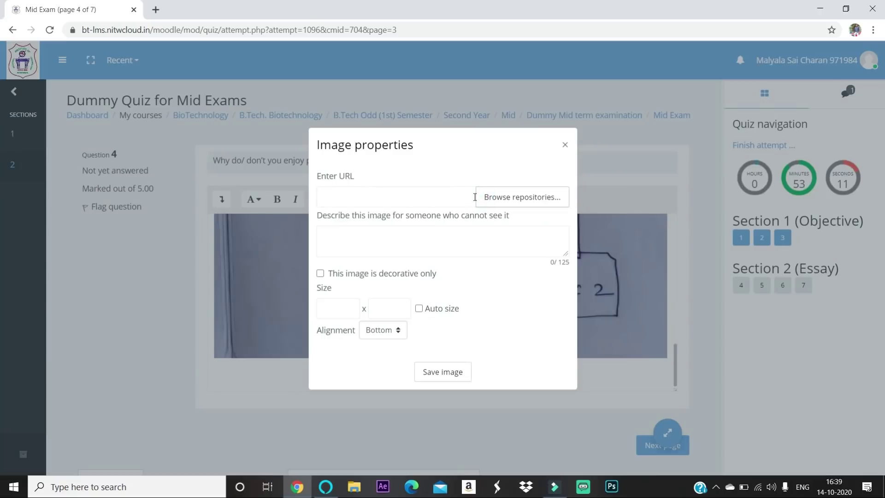
{"action": "left_click", "coordinate": [523, 198]}
{"action": "left_click", "coordinate": [358, 198]}
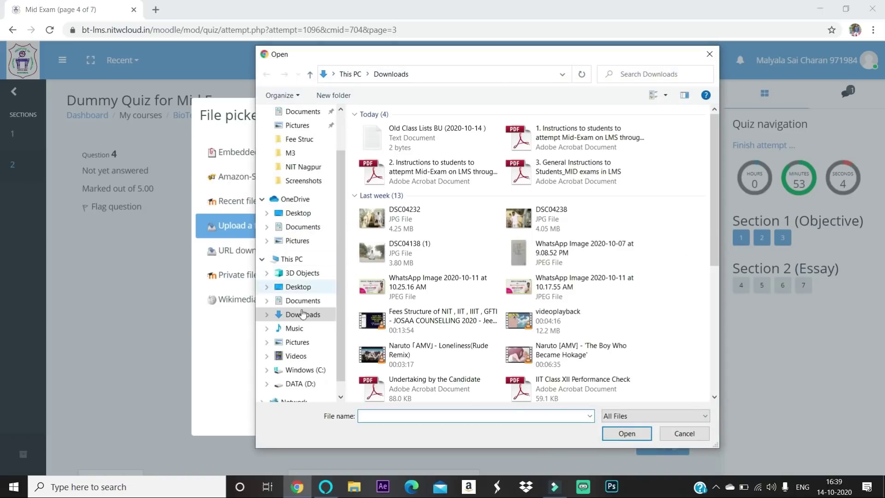
{"action": "scroll", "coordinate": [576, 291], "scroll_direction": "down", "scroll_amount": 5}
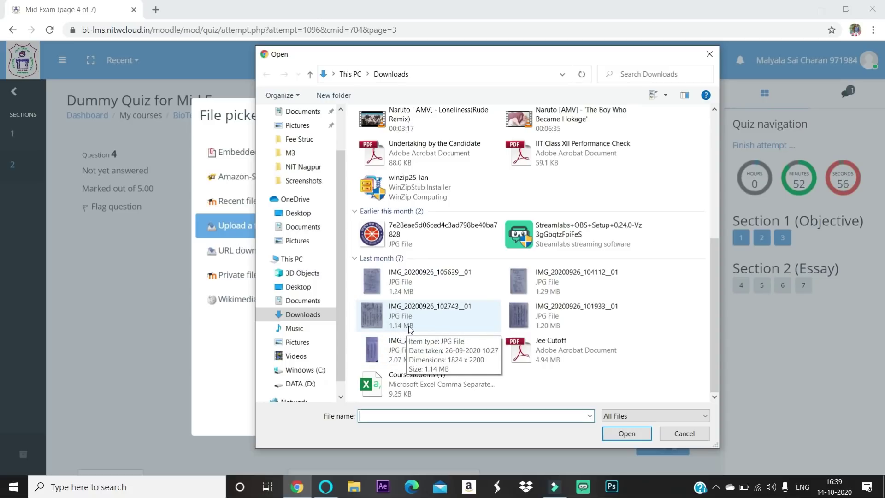
{"action": "left_click", "coordinate": [413, 283]}
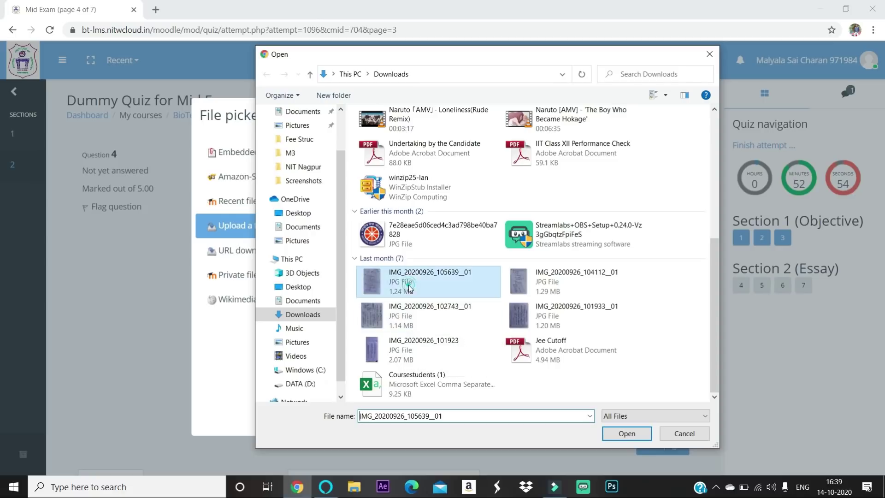
{"action": "left_click", "coordinate": [639, 434]}
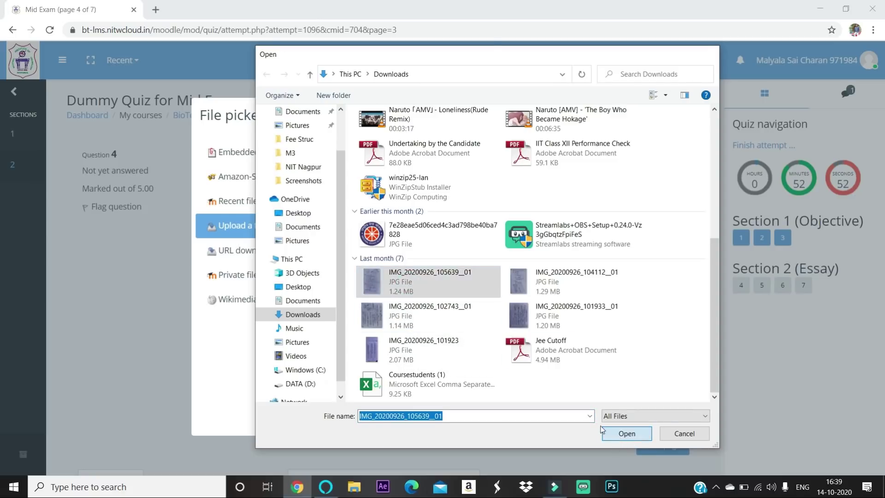
{"action": "left_click", "coordinate": [499, 391]}
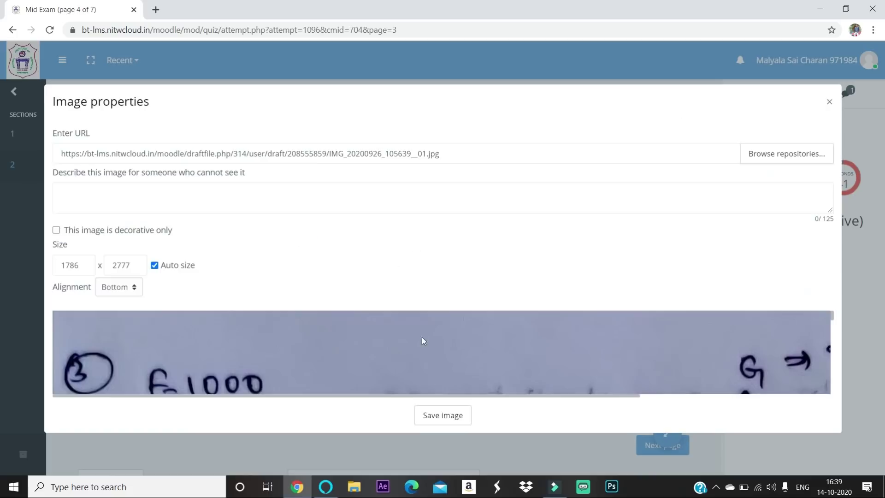
- Leave the description empty, mark the image decorative only, and save it into the answer
{"action": "left_click", "coordinate": [163, 194]}
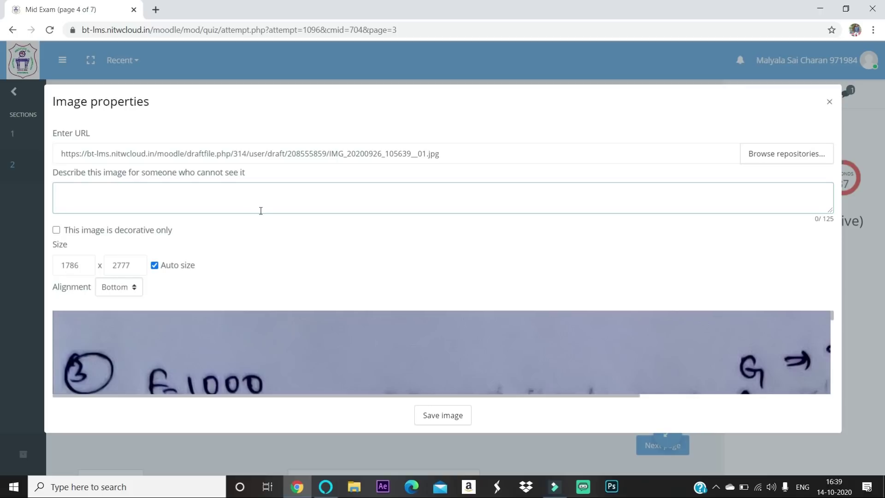
{"action": "type", "text": "Q14 P2"}
{"action": "key", "text": "BackSpace"}
{"action": "key", "text": "BackSpace"}
{"action": "key", "text": "BackSpace"}
{"action": "key", "text": "BackSpace"}
{"action": "key", "text": "BackSpace"}
{"action": "left_click", "coordinate": [57, 231]}
{"action": "left_click", "coordinate": [57, 231]}
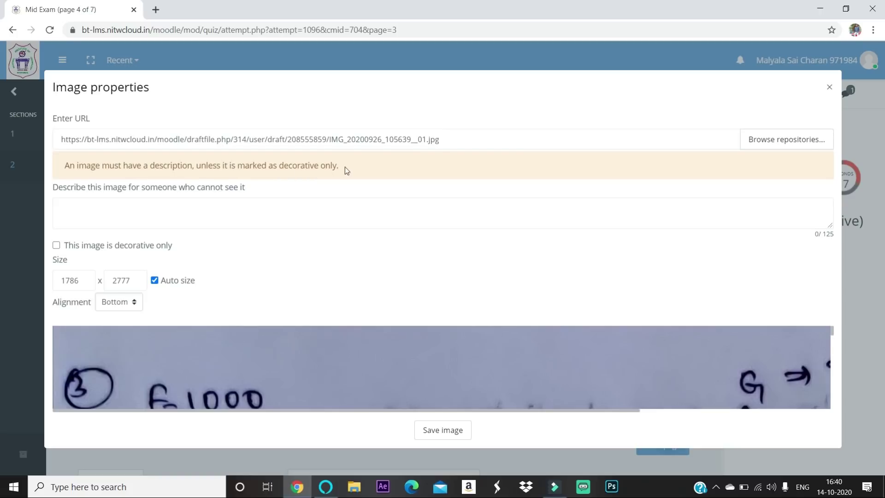
{"action": "left_click", "coordinate": [56, 245]}
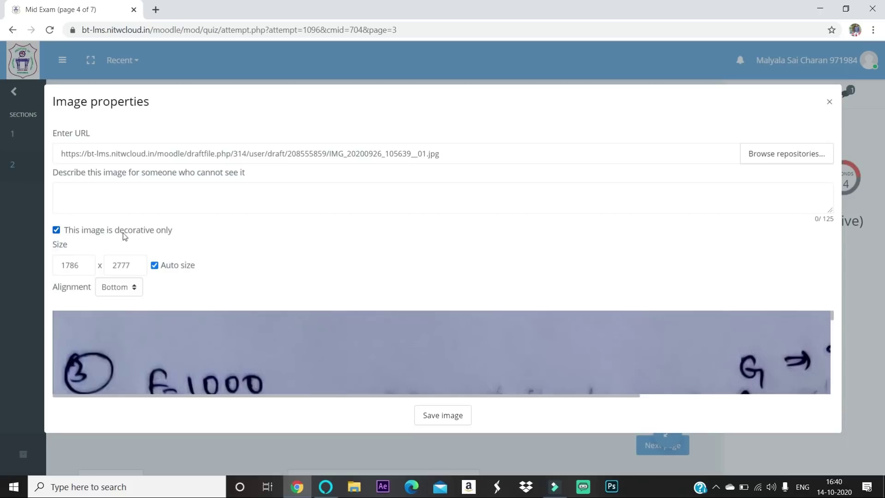
{"action": "left_click", "coordinate": [441, 415]}
{"action": "scroll", "coordinate": [593, 290], "scroll_direction": "down", "scroll_amount": 3}
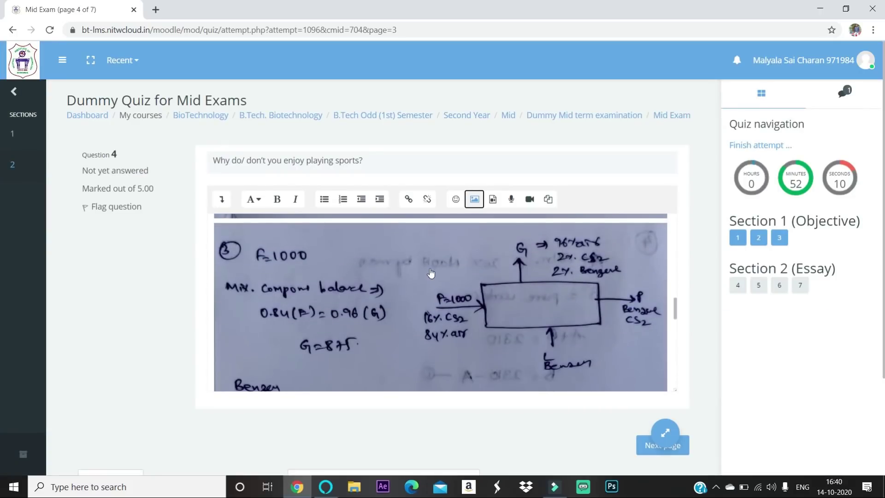
{"action": "scroll", "coordinate": [415, 258], "scroll_direction": "up", "scroll_amount": 1}
{"action": "scroll", "coordinate": [406, 247], "scroll_direction": "down", "scroll_amount": 10}
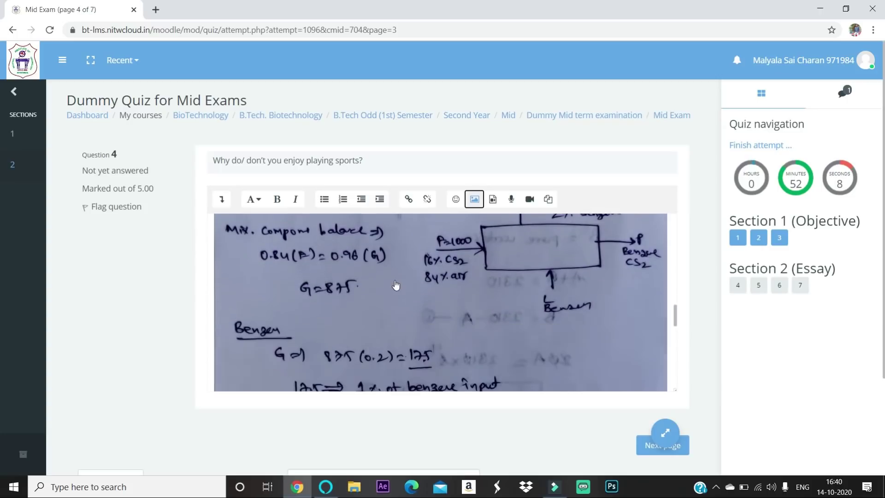
{"action": "scroll", "coordinate": [395, 300], "scroll_direction": "down", "scroll_amount": 3}
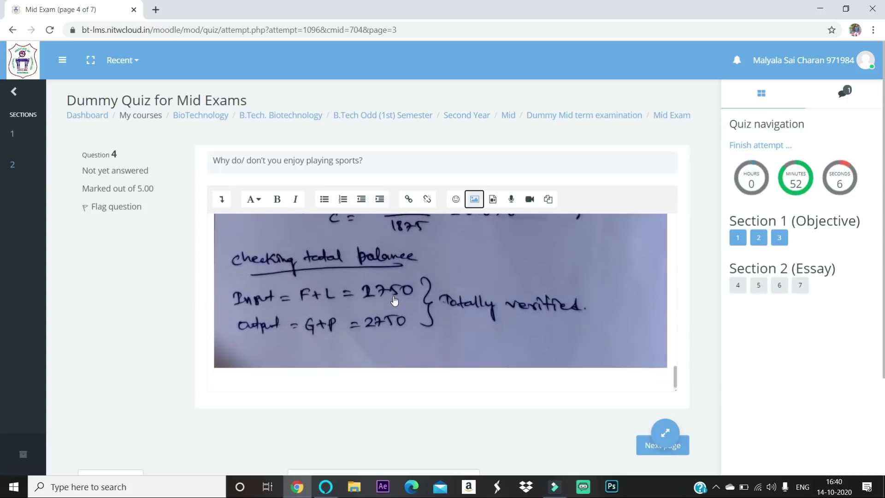
{"action": "left_click", "coordinate": [670, 362]}
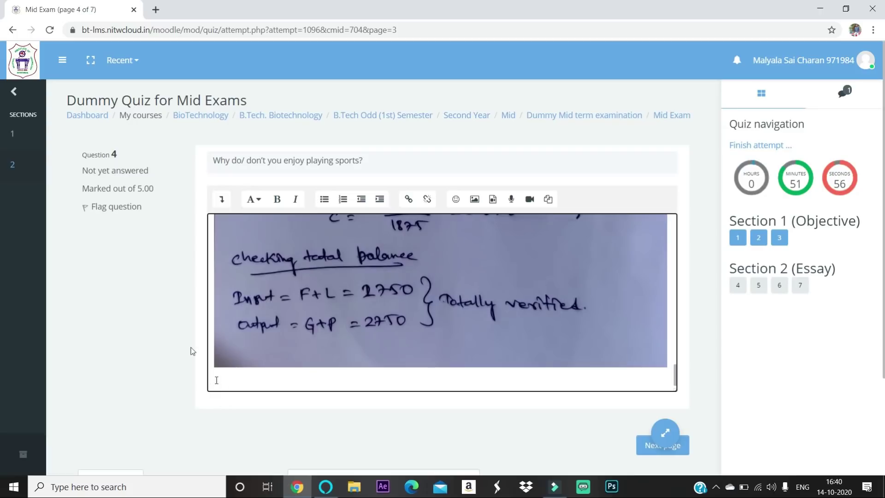
{"action": "left_click", "coordinate": [474, 199]}
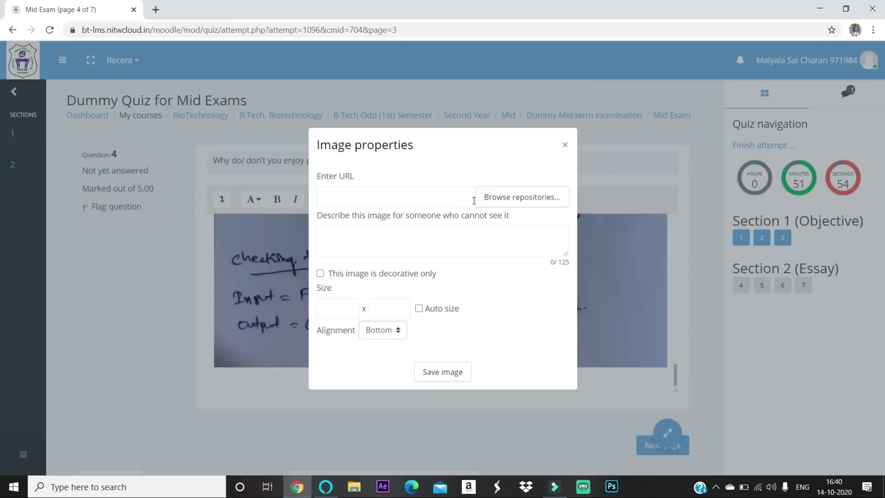
{"action": "left_click", "coordinate": [564, 145]}
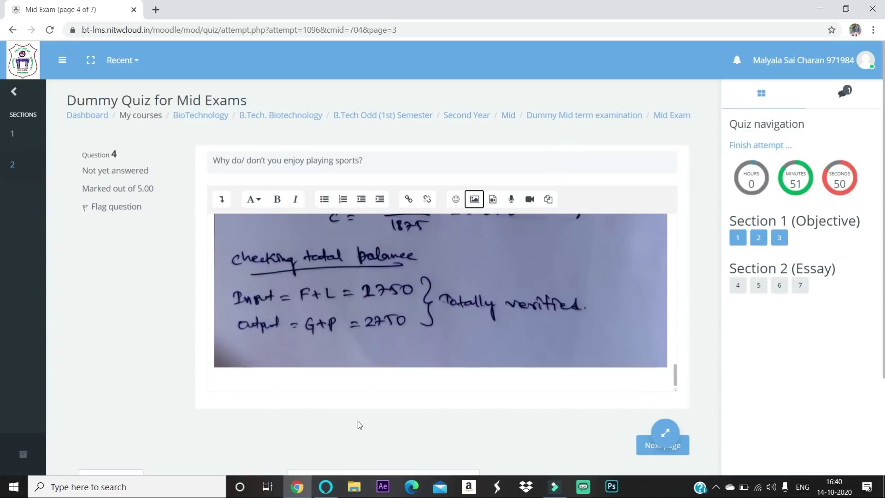
{"action": "left_click", "coordinate": [216, 385]}
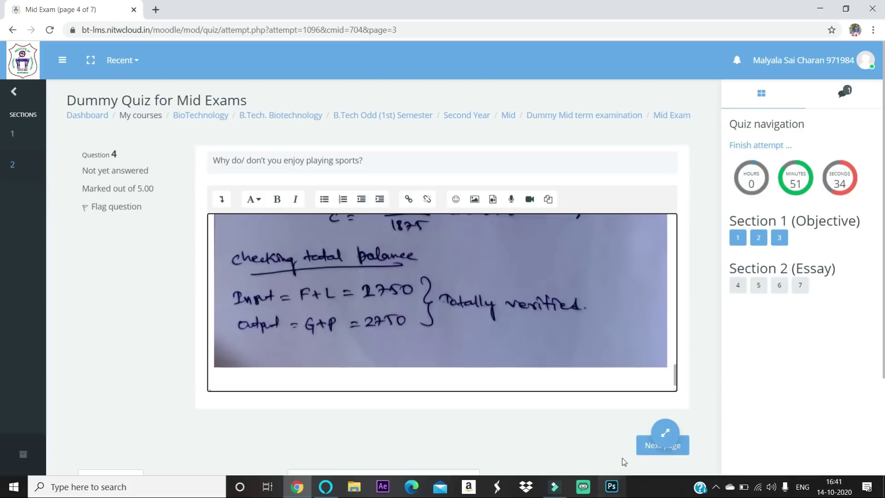
- Move from Question 4 to Question 5 on the Dirichlet theorem
{"action": "scroll", "coordinate": [622, 461], "scroll_direction": "down", "scroll_amount": 2}
{"action": "scroll", "coordinate": [503, 275], "scroll_direction": "up", "scroll_amount": 10}
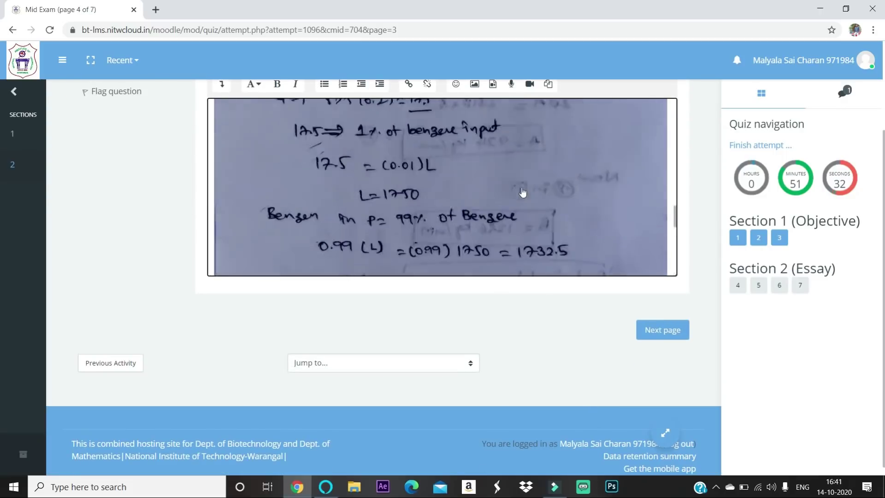
{"action": "scroll", "coordinate": [514, 176], "scroll_direction": "up", "scroll_amount": 6}
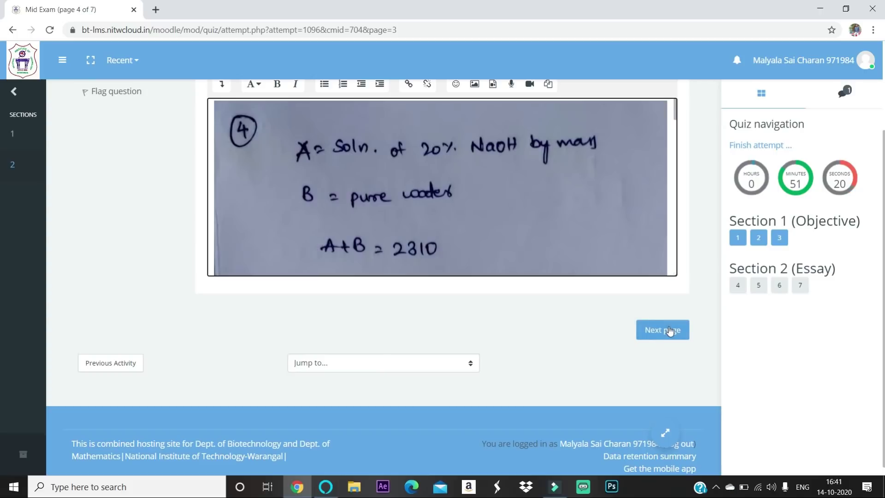
{"action": "scroll", "coordinate": [670, 331], "scroll_direction": "up", "scroll_amount": 2}
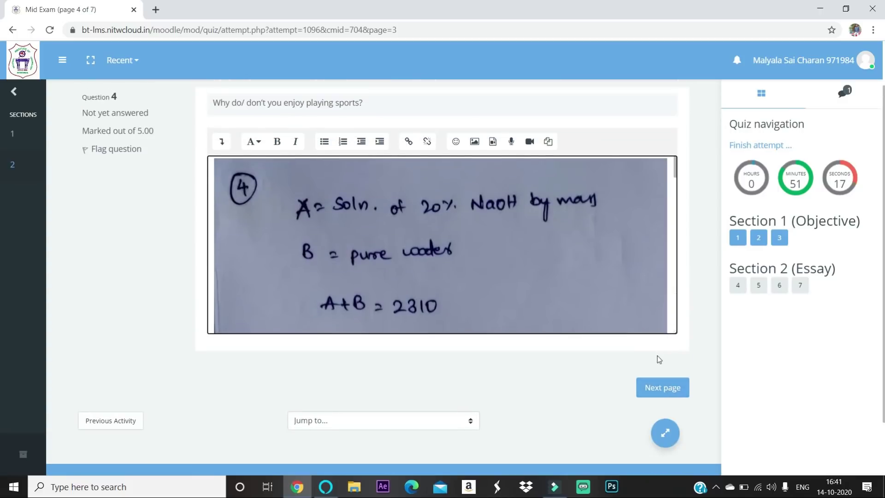
{"action": "left_click", "coordinate": [654, 392]}
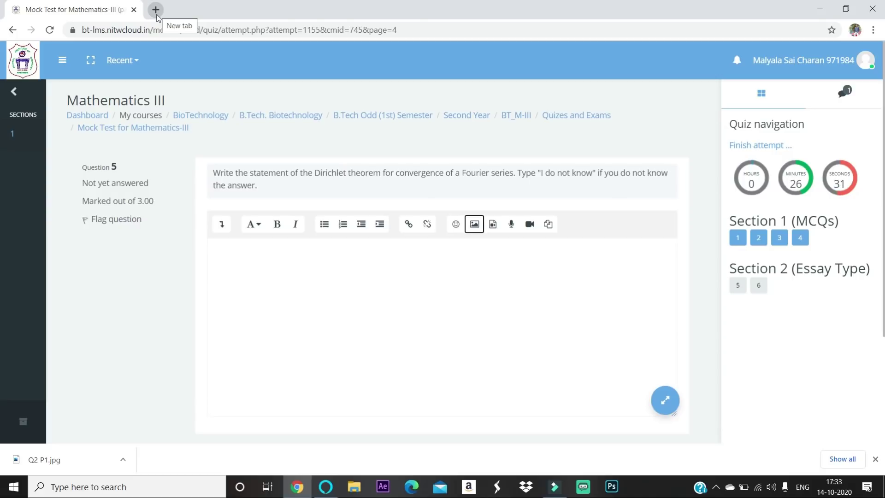
- Download Q4 P1.jpg from the no-subject Gmail email in a new tab, then close that tab
{"action": "left_click", "coordinate": [158, 17]}
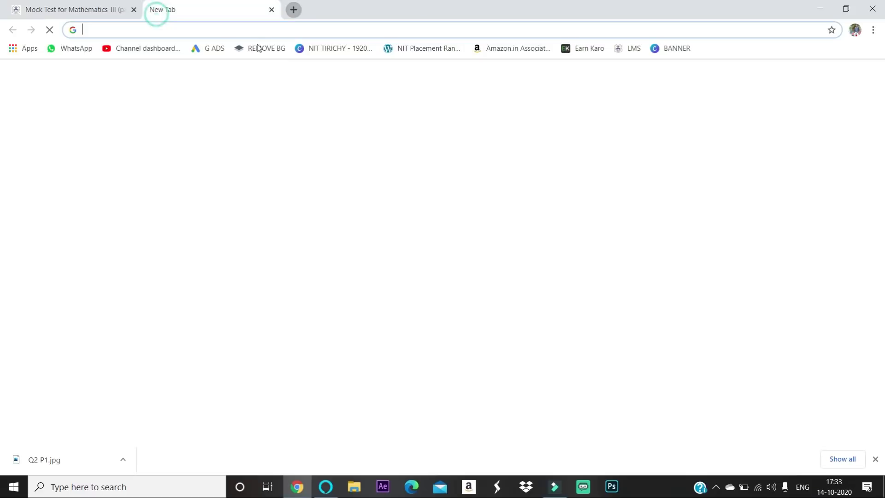
{"action": "left_click", "coordinate": [548, 294]}
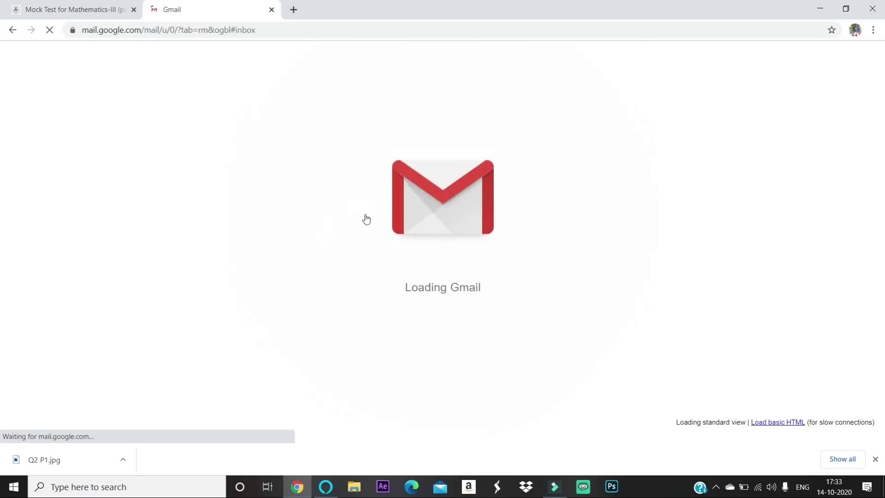
{"action": "left_click", "coordinate": [282, 205]}
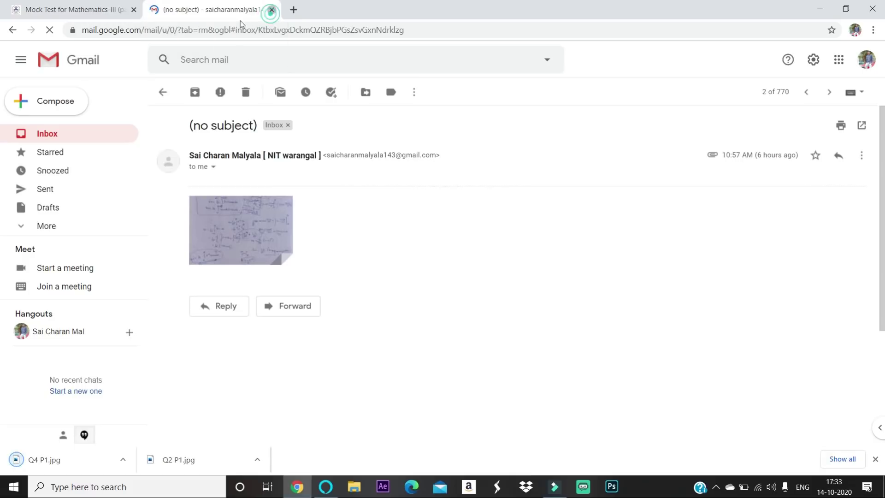
{"action": "left_click", "coordinate": [271, 10]}
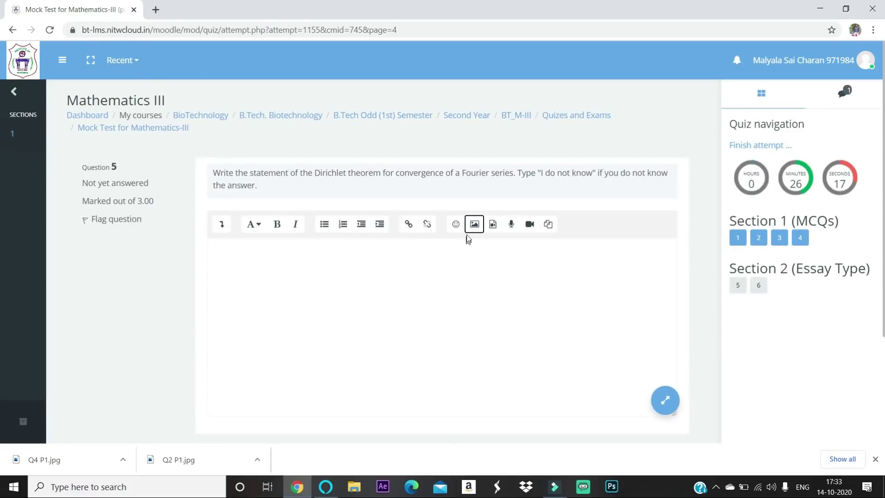
- Upload Q4 P1.jpg into the Question 5 answer and mark it decorative only
{"action": "left_click", "coordinate": [472, 227]}
{"action": "left_click", "coordinate": [492, 185]}
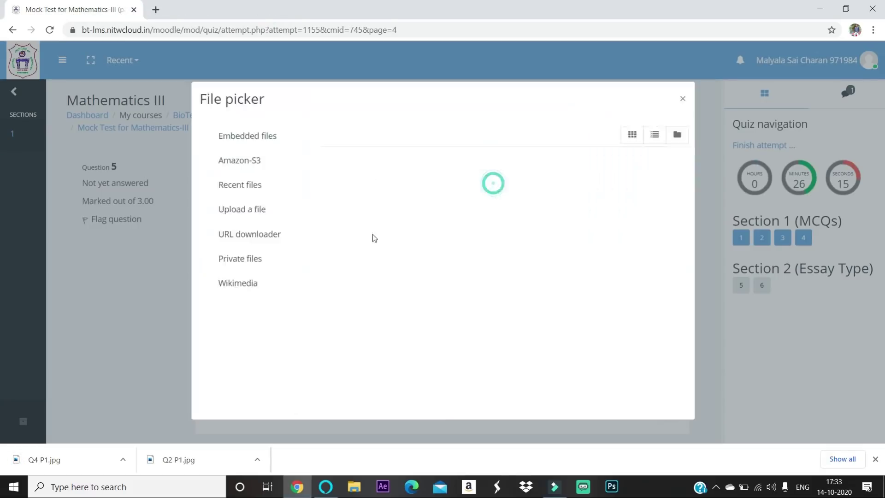
{"action": "left_click", "coordinate": [369, 182]}
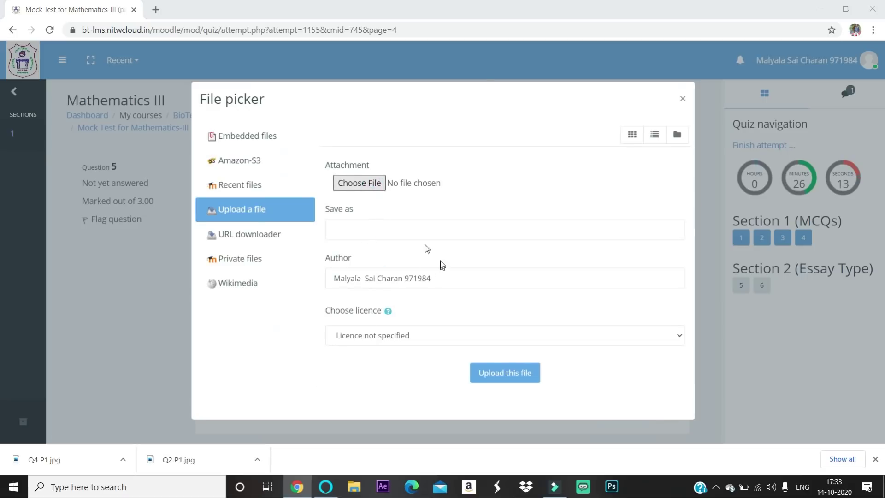
{"action": "double_click", "coordinate": [421, 140]}
{"action": "left_click", "coordinate": [493, 361]}
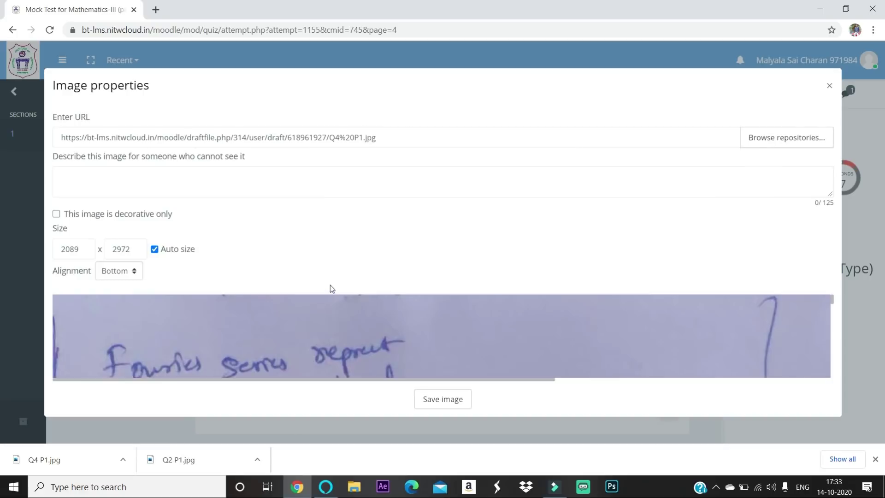
{"action": "left_click", "coordinate": [57, 213]}
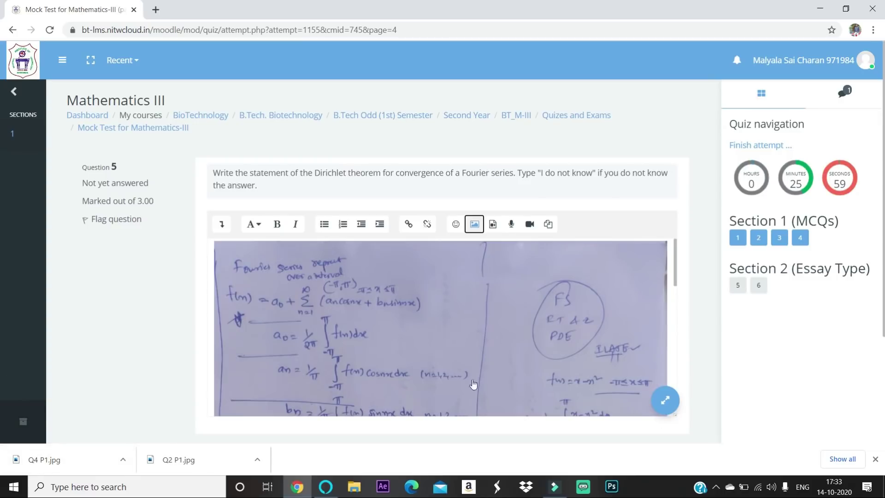
{"action": "scroll", "coordinate": [410, 336], "scroll_direction": "down", "scroll_amount": 5}
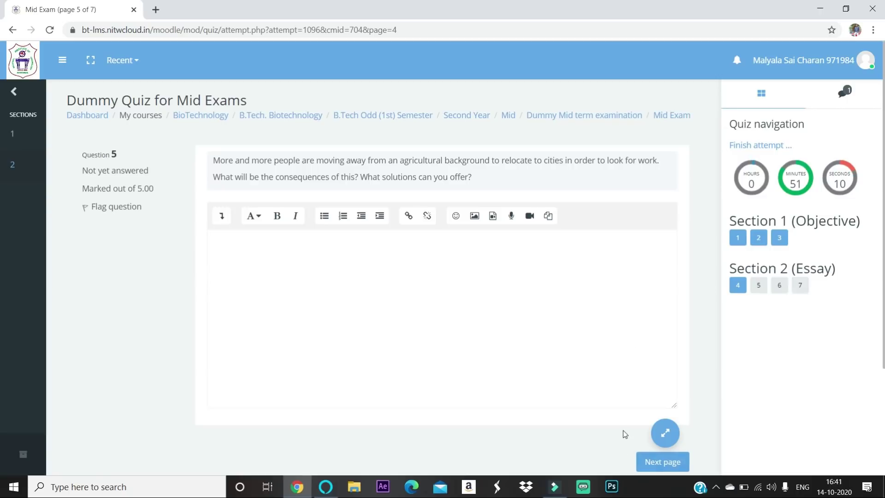
{"action": "left_click", "coordinate": [365, 283]}
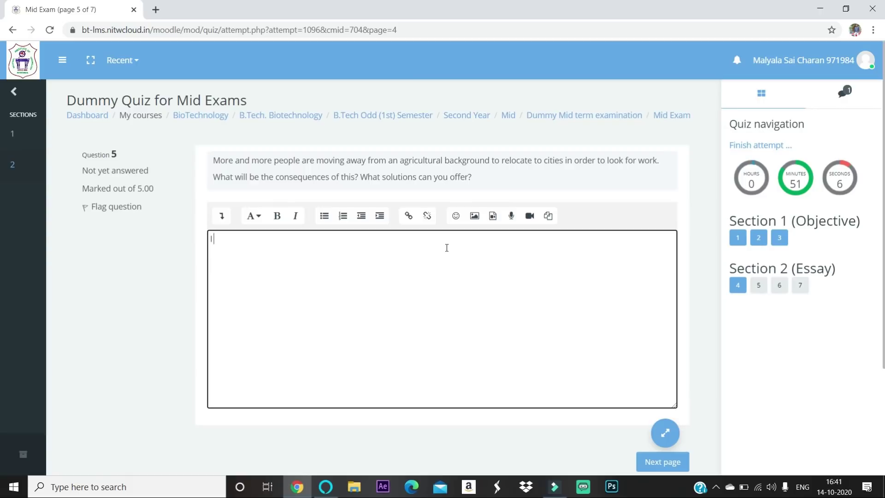
{"action": "type", "text": "I Dont know the answe"}
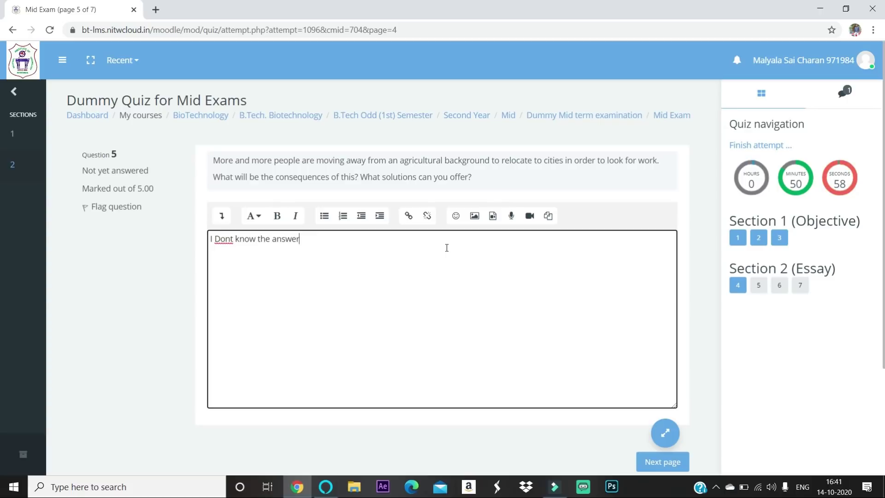
{"action": "type", "text": "r"}
{"action": "scroll", "coordinate": [446, 248], "scroll_direction": "down", "scroll_amount": 3}
{"action": "left_click", "coordinate": [662, 317]}
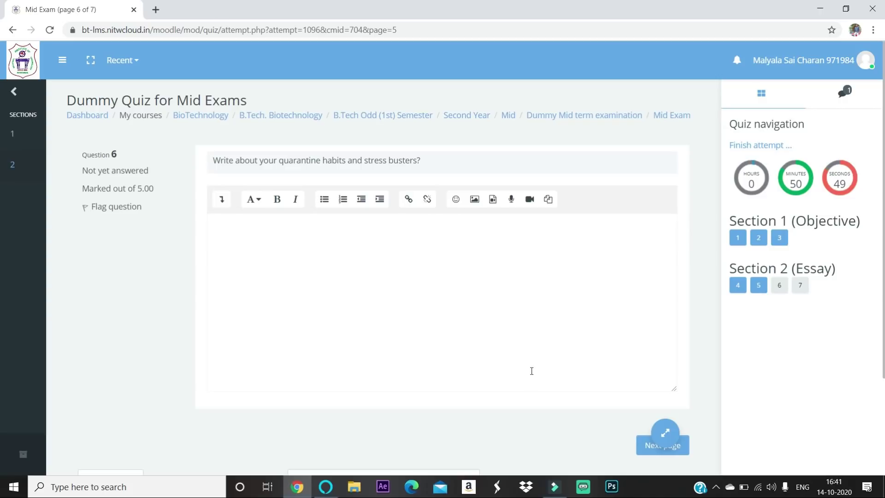
{"action": "scroll", "coordinate": [586, 347], "scroll_direction": "down", "scroll_amount": 3}
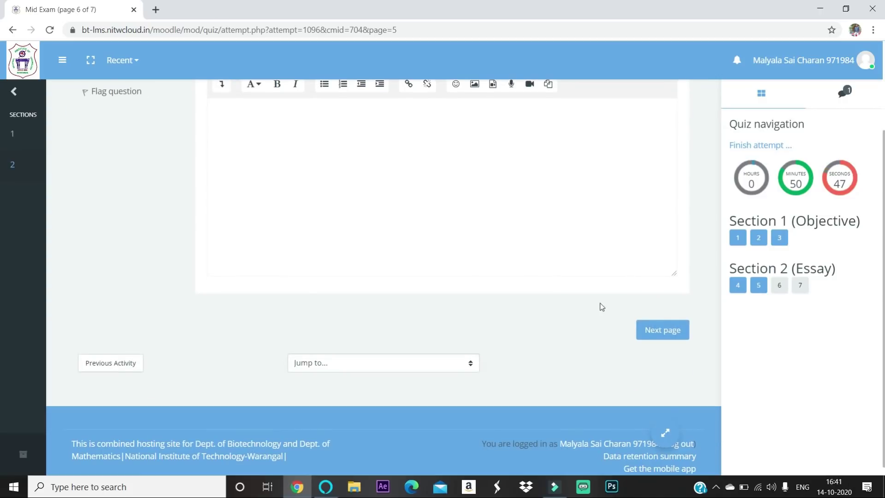
{"action": "scroll", "coordinate": [599, 301], "scroll_direction": "up", "scroll_amount": 2}
{"action": "scroll", "coordinate": [593, 281], "scroll_direction": "up", "scroll_amount": 1}
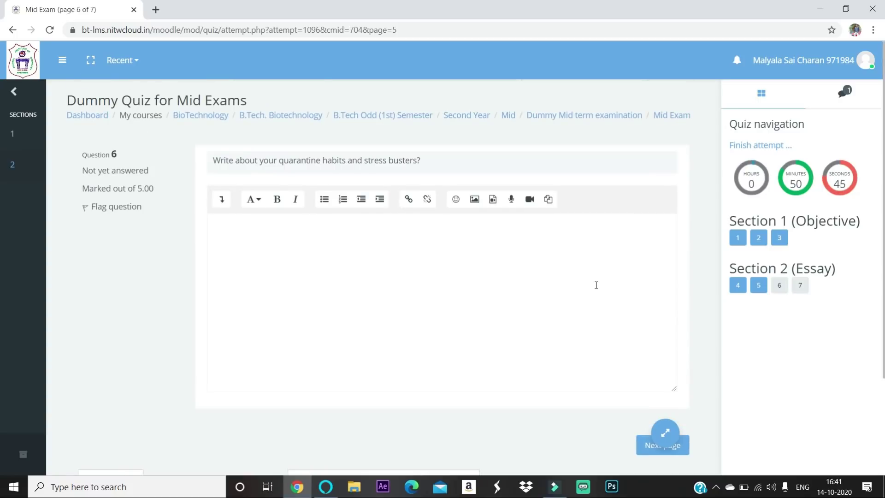
{"action": "scroll", "coordinate": [594, 284], "scroll_direction": "down", "scroll_amount": 2}
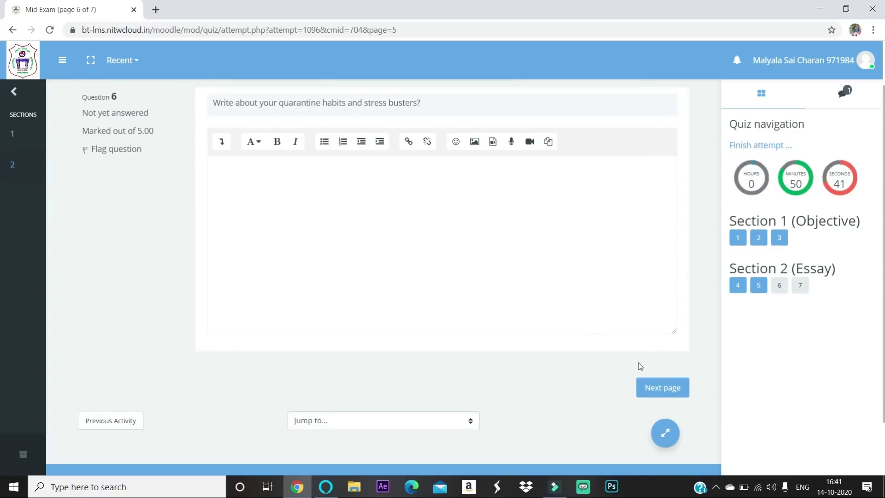
- Go to the last question, Question 7, and scroll down to its essay editor
{"action": "left_click", "coordinate": [667, 388]}
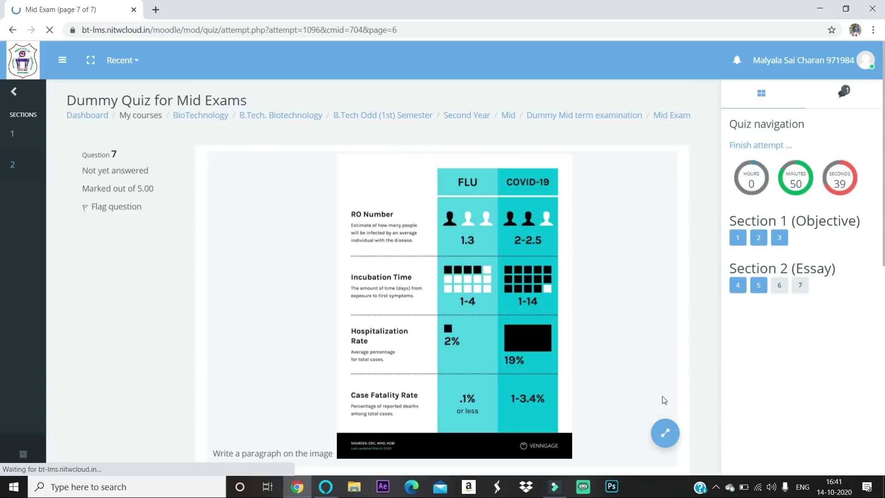
{"action": "scroll", "coordinate": [664, 400], "scroll_direction": "down", "scroll_amount": 5}
{"action": "scroll", "coordinate": [642, 350], "scroll_direction": "up", "scroll_amount": 2}
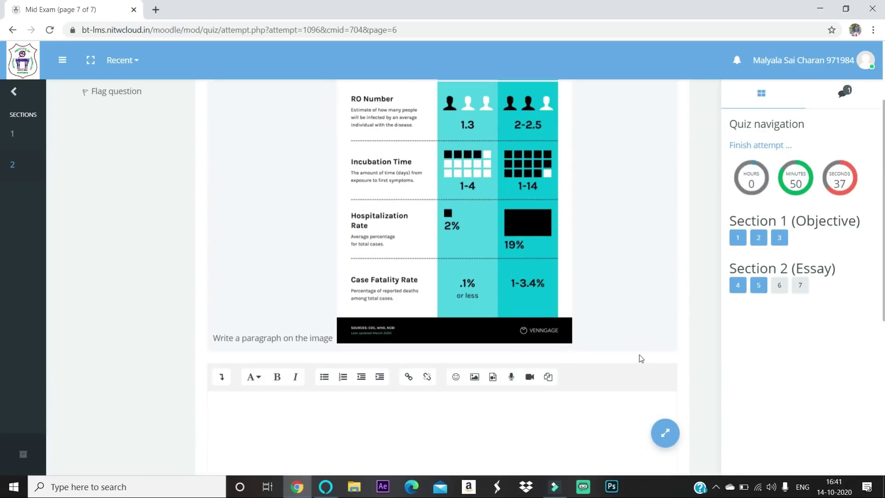
{"action": "scroll", "coordinate": [638, 319], "scroll_direction": "up", "scroll_amount": 2}
{"action": "mouse_move", "coordinate": [18, 164]}
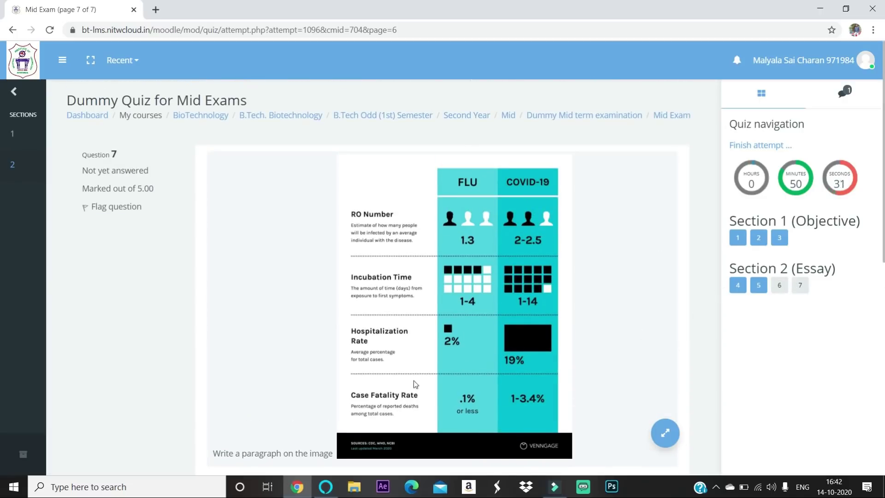
{"action": "scroll", "coordinate": [386, 365], "scroll_direction": "down", "scroll_amount": 6}
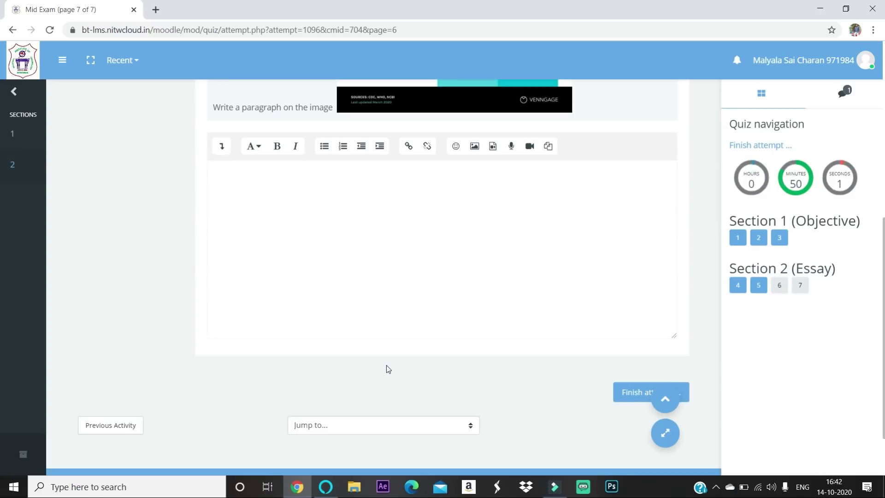
- Type 'i dont know the answer' as the Question 7 answer
{"action": "left_click", "coordinate": [241, 214]}
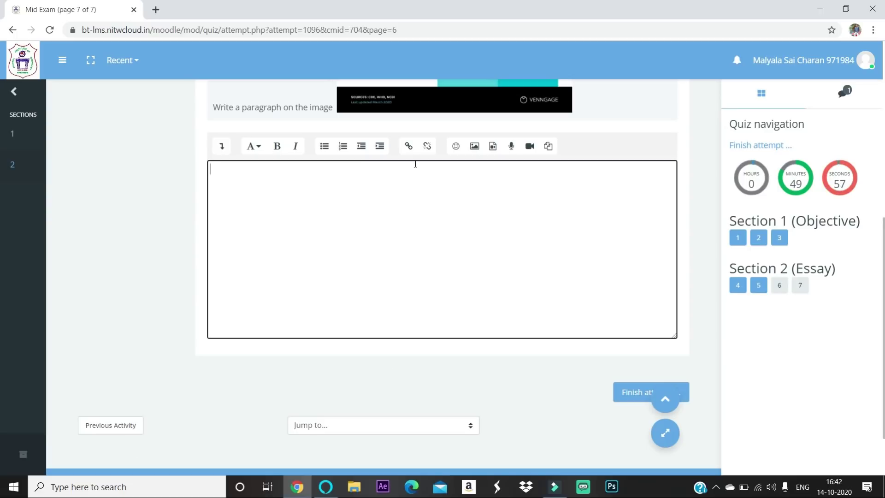
{"action": "type", "text": "i dont know the answer"}
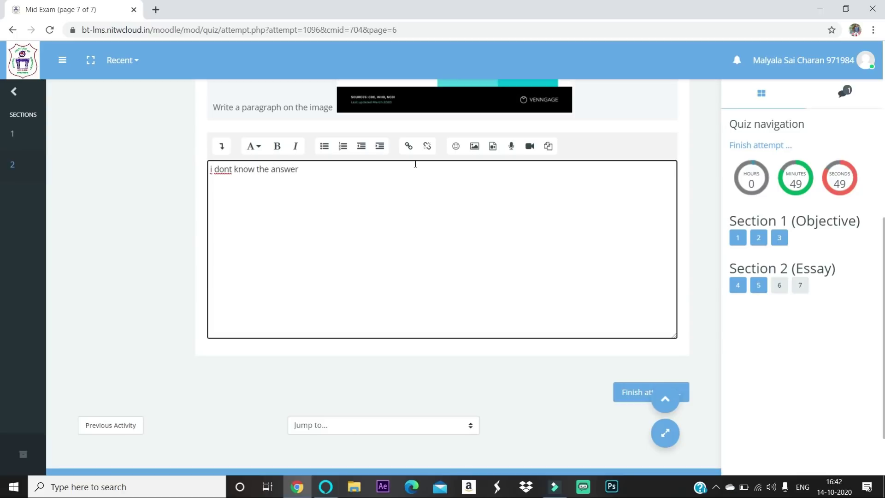
{"action": "scroll", "coordinate": [653, 361], "scroll_direction": "down", "scroll_amount": 2}
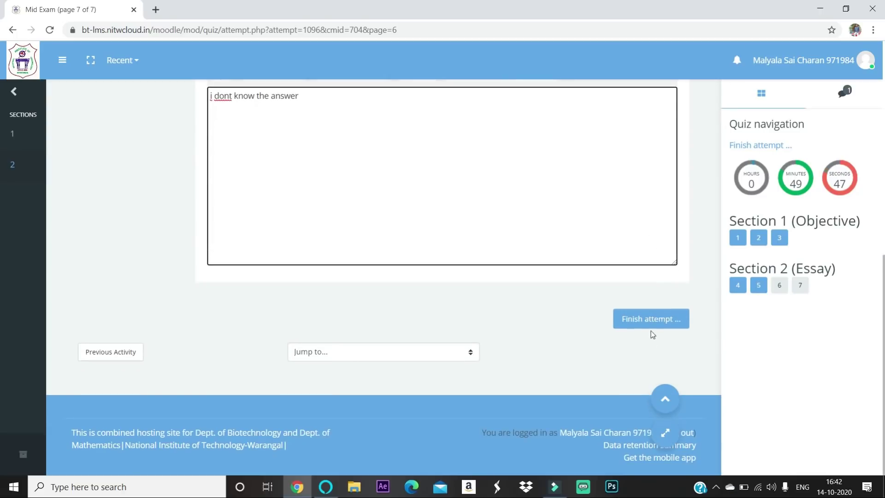
- Finish the attempt, view its summary, then return to the attempt to recheck answers
{"action": "left_click", "coordinate": [651, 325]}
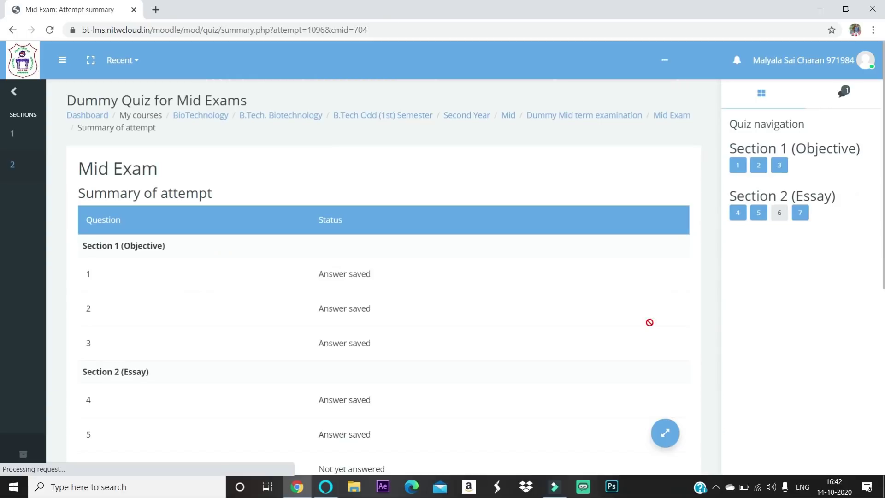
{"action": "scroll", "coordinate": [316, 340], "scroll_direction": "down", "scroll_amount": 5}
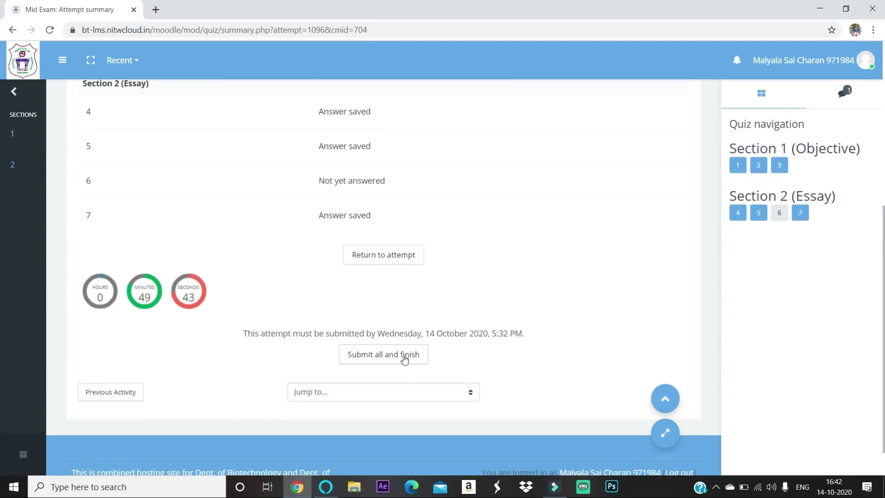
{"action": "left_click", "coordinate": [392, 253]}
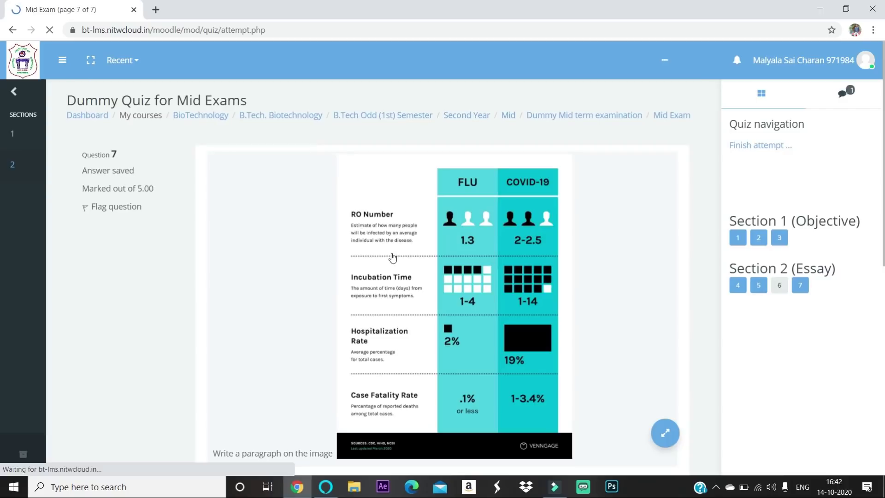
{"action": "scroll", "coordinate": [489, 275], "scroll_direction": "down", "scroll_amount": 7}
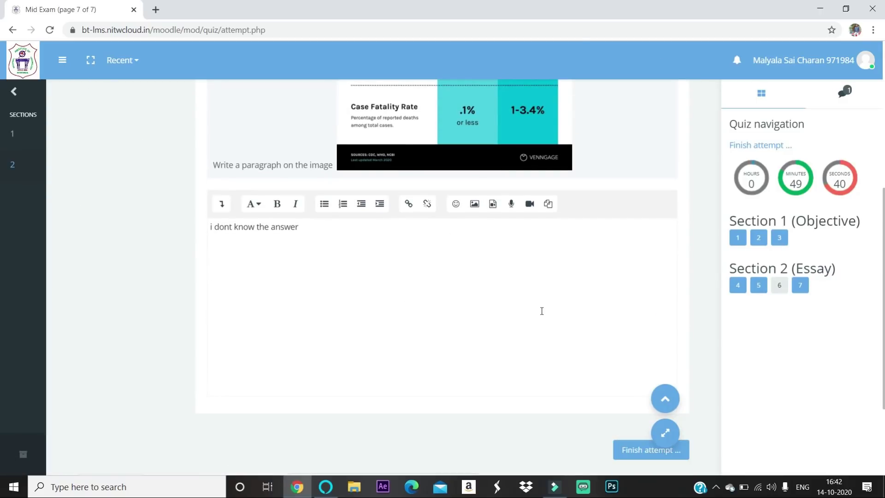
{"action": "scroll", "coordinate": [531, 310], "scroll_direction": "down", "scroll_amount": 3}
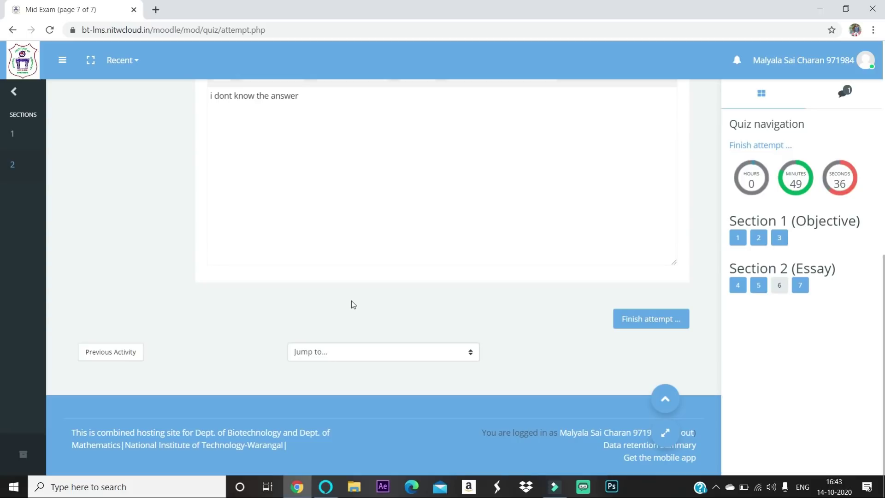
- Review the summary with Question 6 unanswered, then submit all and finish, confirming
{"action": "left_click", "coordinate": [645, 319]}
{"action": "scroll", "coordinate": [198, 341], "scroll_direction": "down", "scroll_amount": 6}
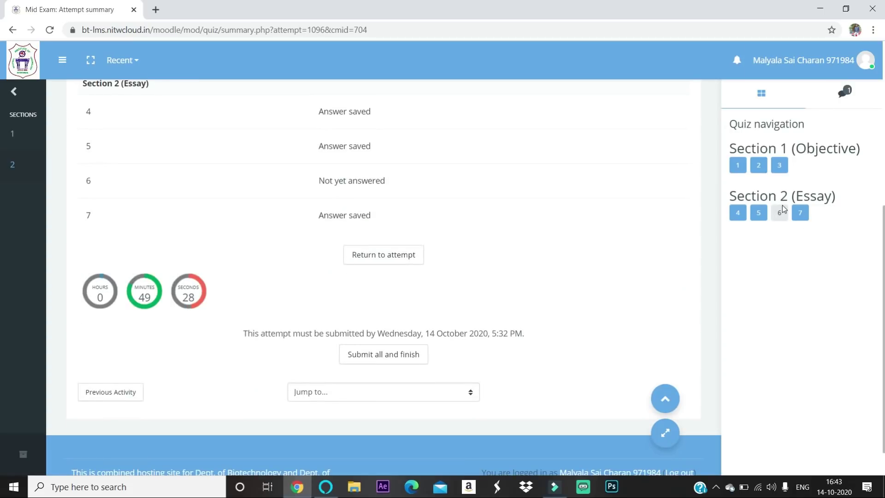
{"action": "scroll", "coordinate": [454, 335], "scroll_direction": "down", "scroll_amount": 1}
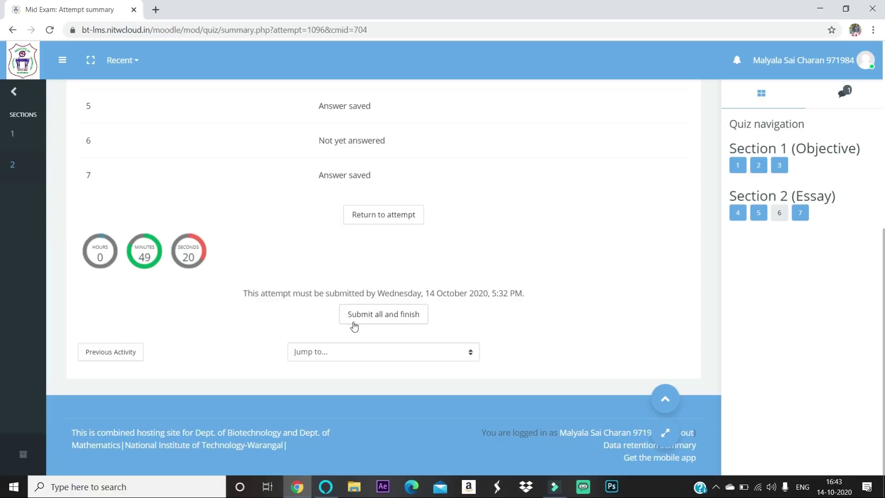
{"action": "scroll", "coordinate": [325, 410], "scroll_direction": "up", "scroll_amount": 1}
{"action": "scroll", "coordinate": [309, 368], "scroll_direction": "up", "scroll_amount": 2}
{"action": "scroll", "coordinate": [307, 385], "scroll_direction": "down", "scroll_amount": 1}
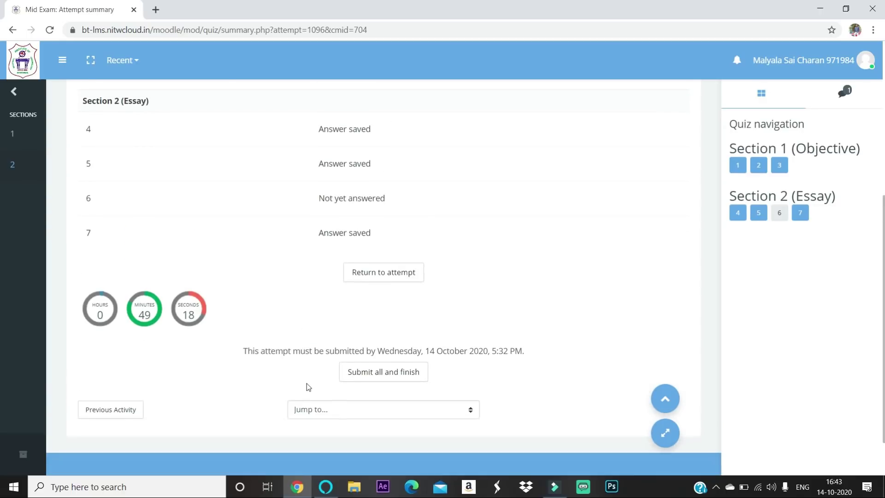
{"action": "left_click", "coordinate": [409, 373]}
{"action": "left_click", "coordinate": [416, 323]}
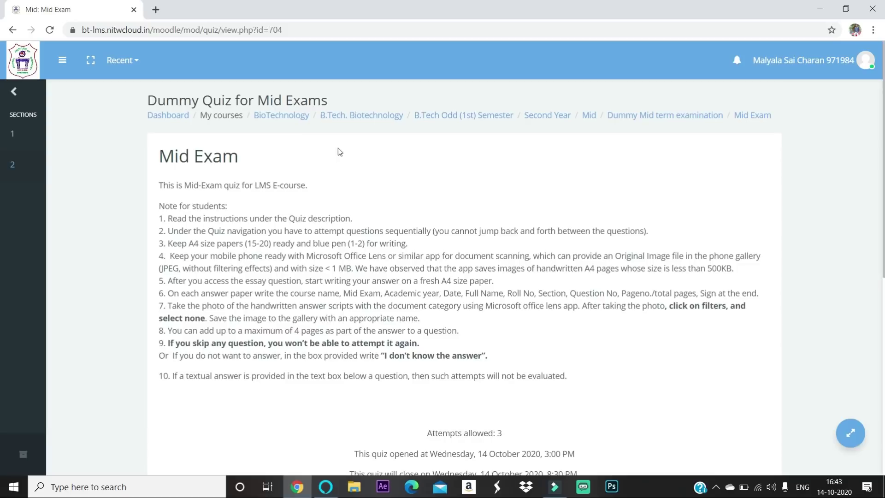
- Check the previous attempts summary, then re-attempt the quiz and confirm the one-hour timed start
{"action": "scroll", "coordinate": [437, 183], "scroll_direction": "down", "scroll_amount": 8}
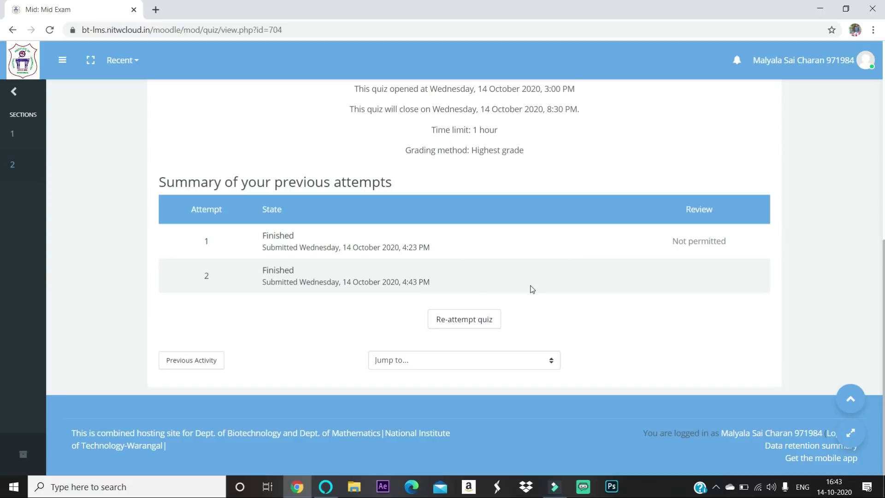
{"action": "scroll", "coordinate": [535, 283], "scroll_direction": "up", "scroll_amount": 6}
{"action": "scroll", "coordinate": [518, 280], "scroll_direction": "down", "scroll_amount": 5}
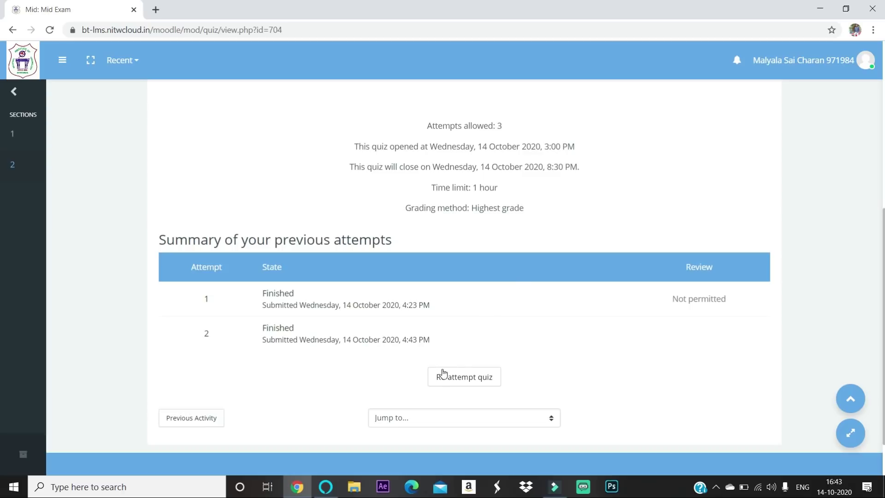
{"action": "left_click_drag", "start_coordinate": [506, 132], "coordinate": [466, 133]}
{"action": "left_click", "coordinate": [547, 133]}
{"action": "left_click", "coordinate": [469, 381]}
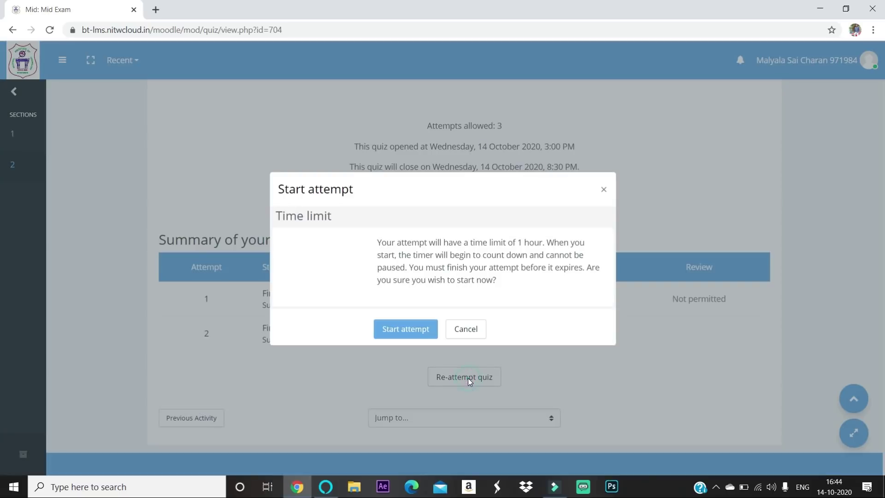
{"action": "left_click", "coordinate": [390, 334]}
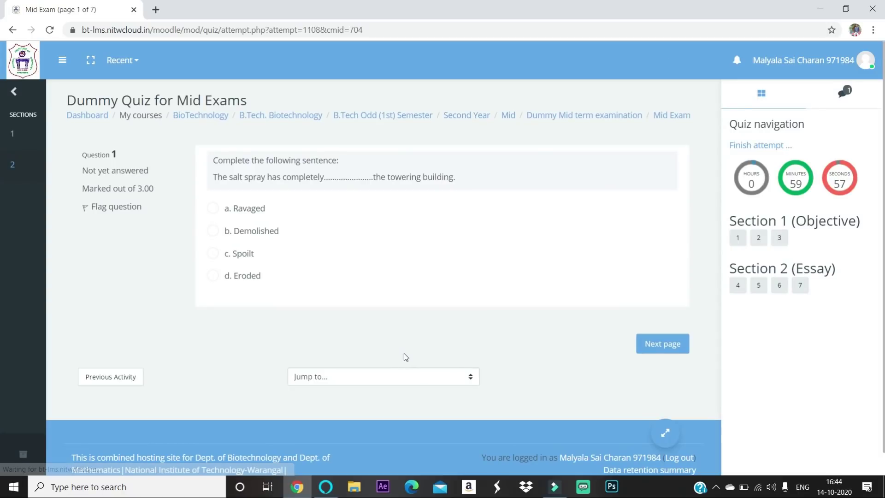
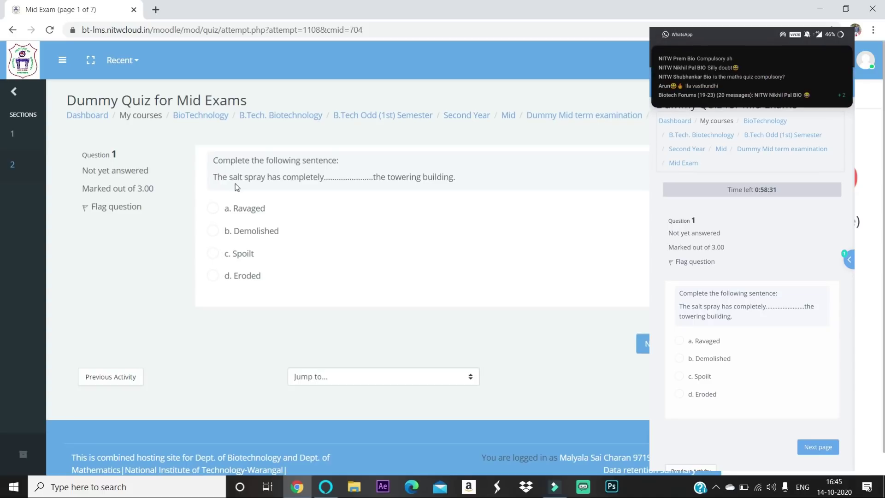
- Answer Question 1 with 'Ravaged' and start entering the full name answer on the next page
{"action": "left_click", "coordinate": [217, 208]}
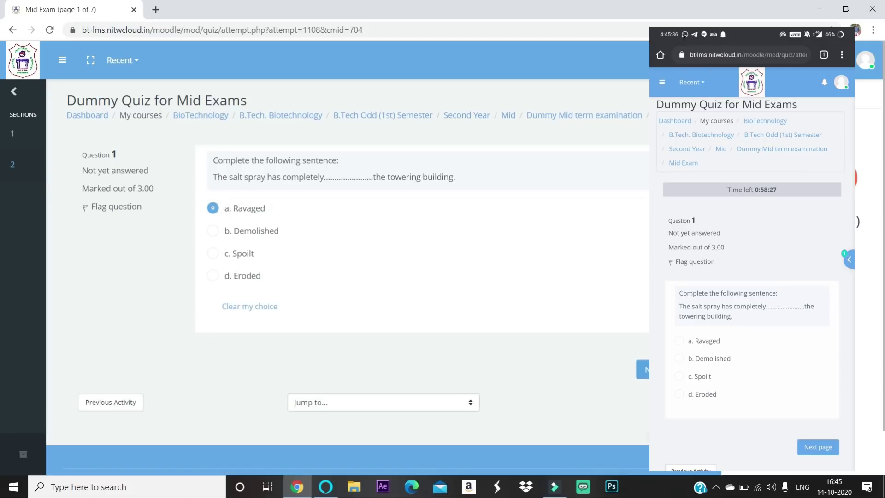
{"action": "left_click", "coordinate": [642, 369]}
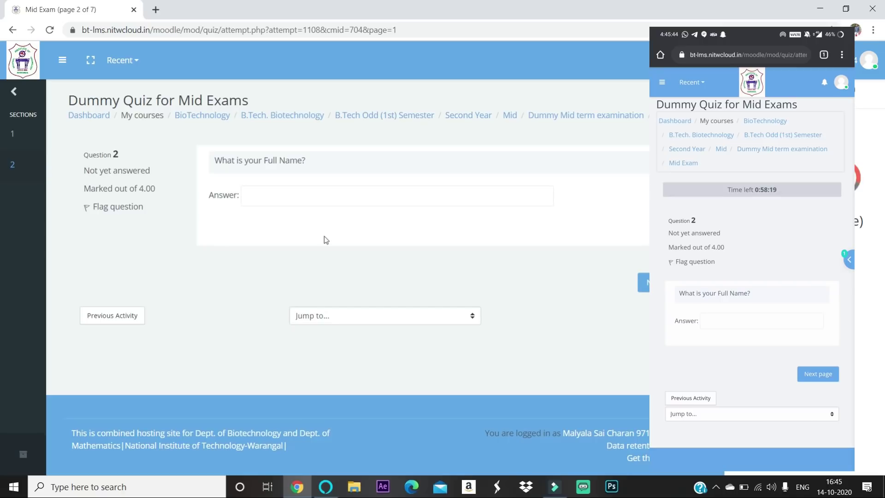
{"action": "left_click", "coordinate": [261, 197]}
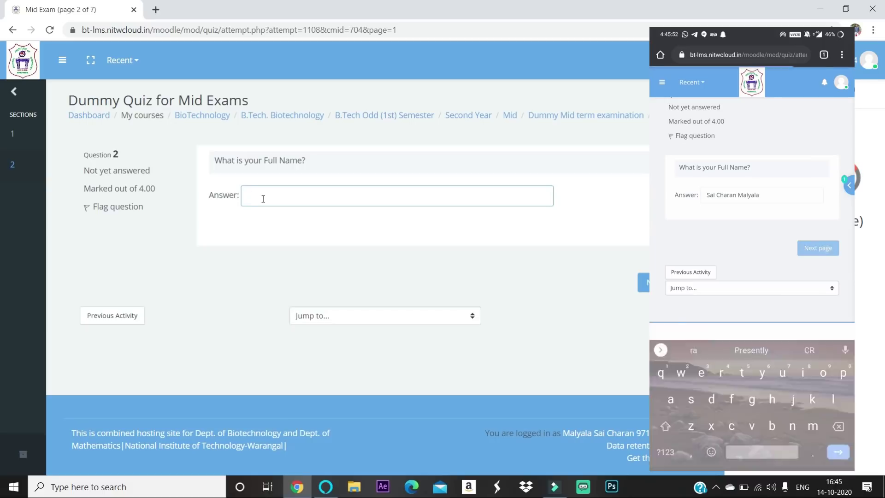
- Answer Question 3 with 'has' and move on to the Question 4 essay page
{"action": "left_click", "coordinate": [50, 30]}
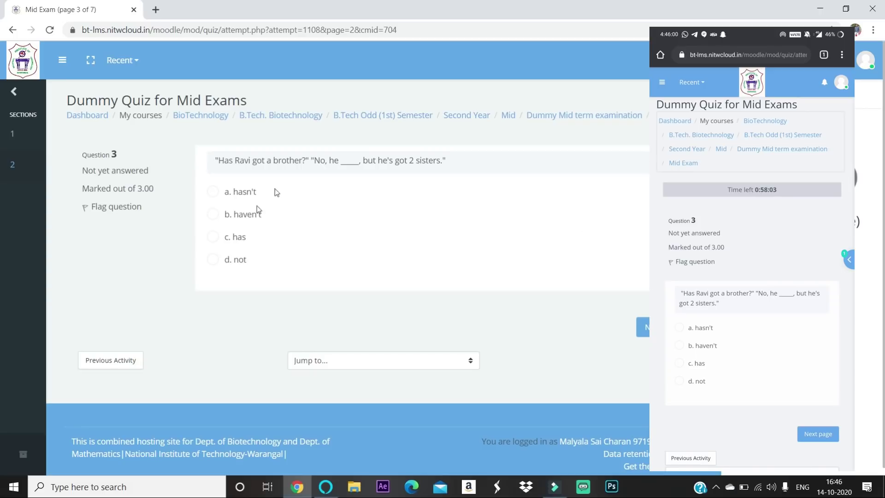
{"action": "left_click", "coordinate": [213, 236]}
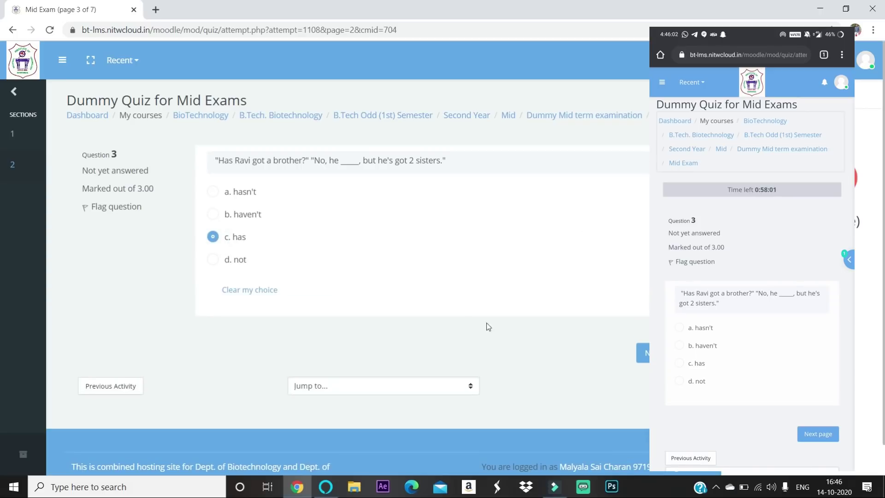
{"action": "left_click", "coordinate": [643, 353]}
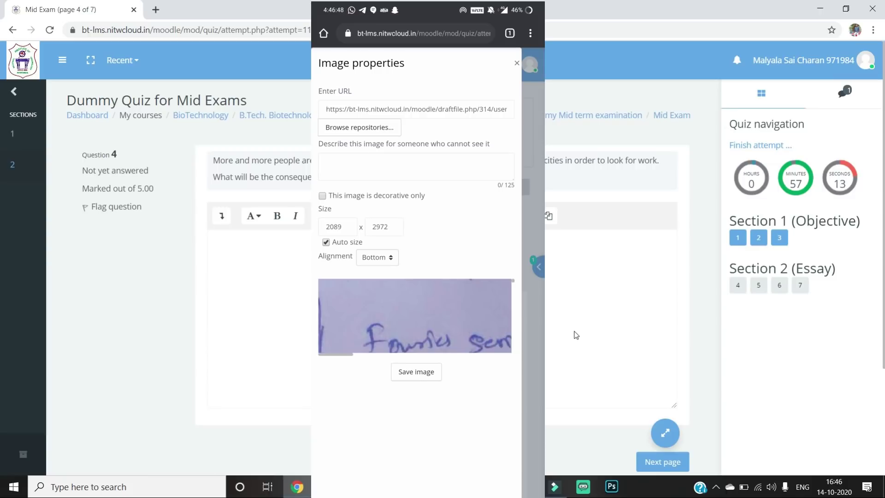
- Give the Question 4 answer image the description 'Q4 p1' and scroll down to save it
{"action": "type", "text": "Q"}
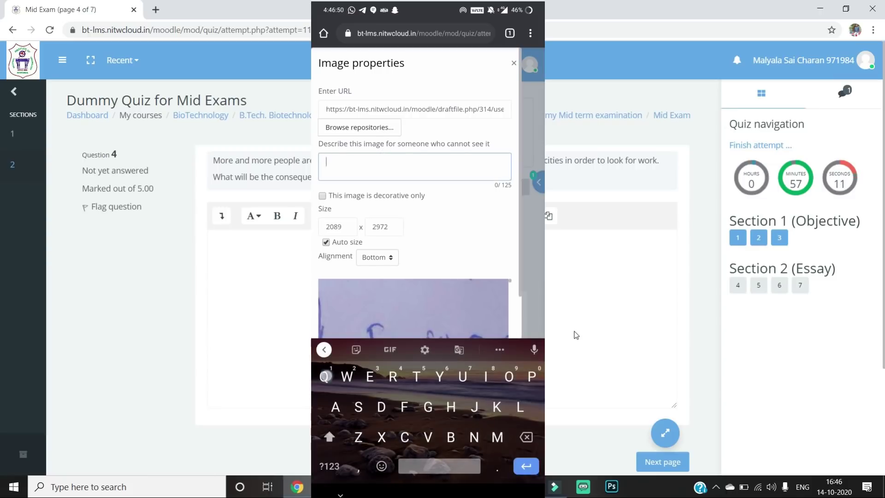
{"action": "type", "text": "1"}
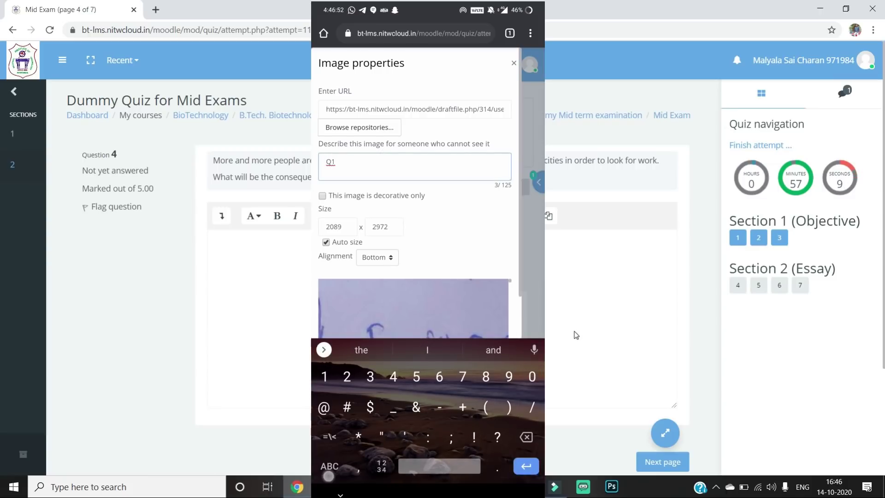
{"action": "key", "text": "BackSpace"}
{"action": "key", "text": "BackSpace"}
{"action": "type", "text": "4 "}
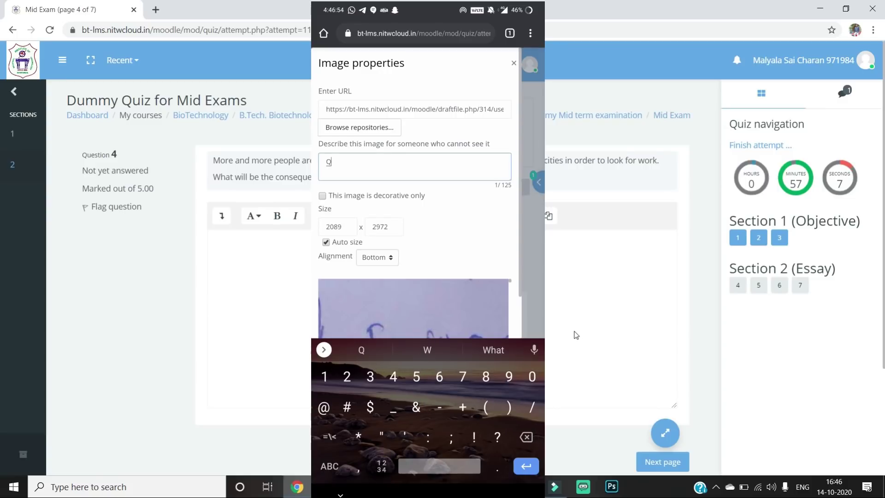
{"action": "type", "text": "p1"}
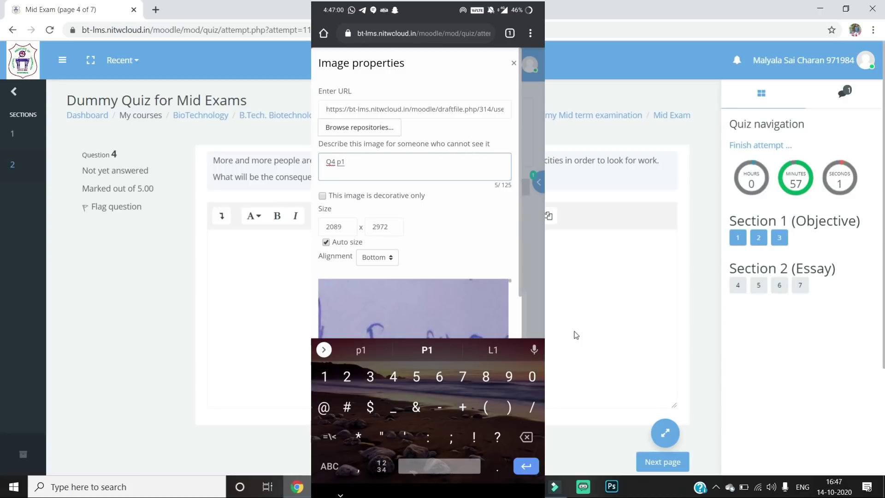
{"action": "scroll", "coordinate": [414, 194], "scroll_direction": "down", "scroll_amount": 2}
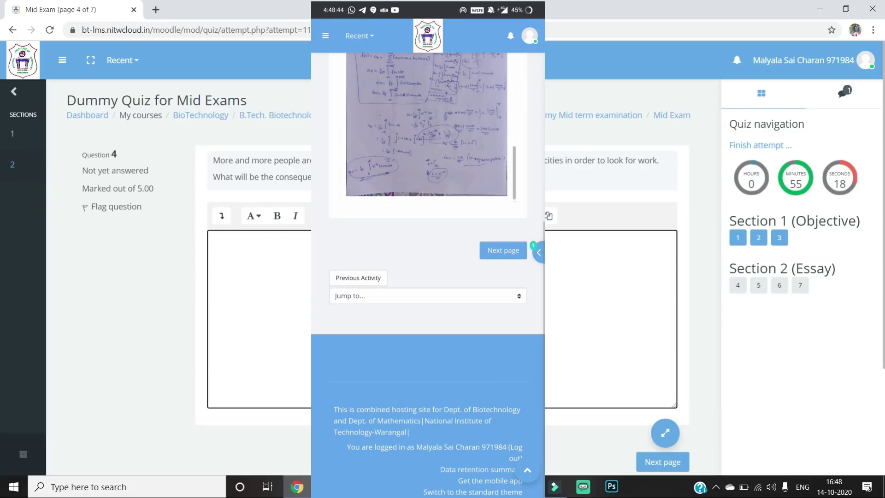
- Reload the quiz so it shows page 5 of 7 with the Question 5 quarantine habits essay
{"action": "left_click", "coordinate": [54, 32]}
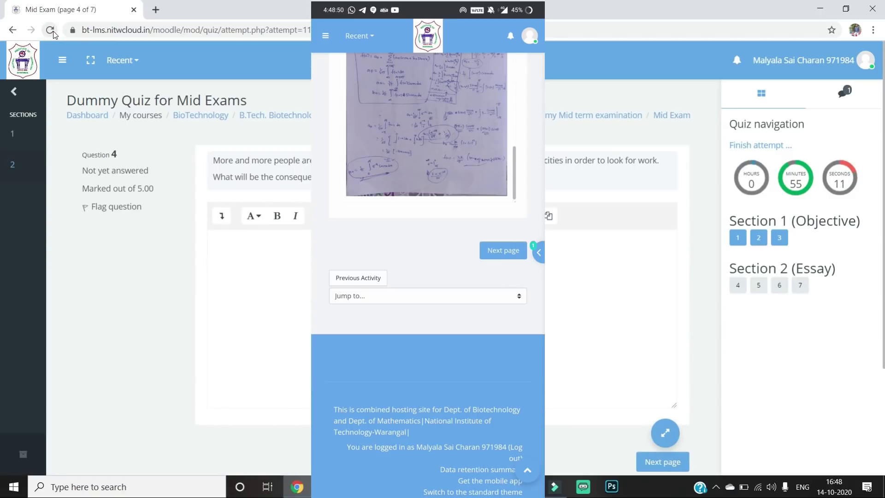
{"action": "left_click", "coordinate": [50, 30]}
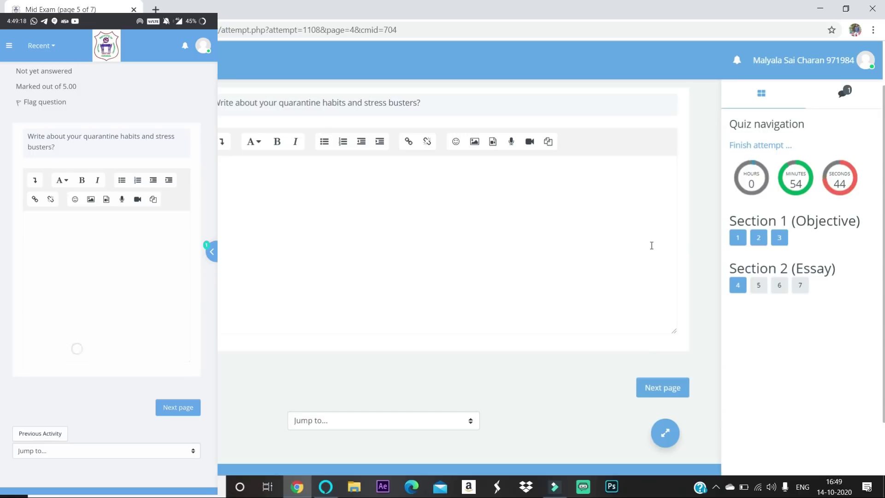
- Upload the handwritten IMG answer photo from the computer into the Question 5 essay box
{"action": "left_click", "coordinate": [474, 143]}
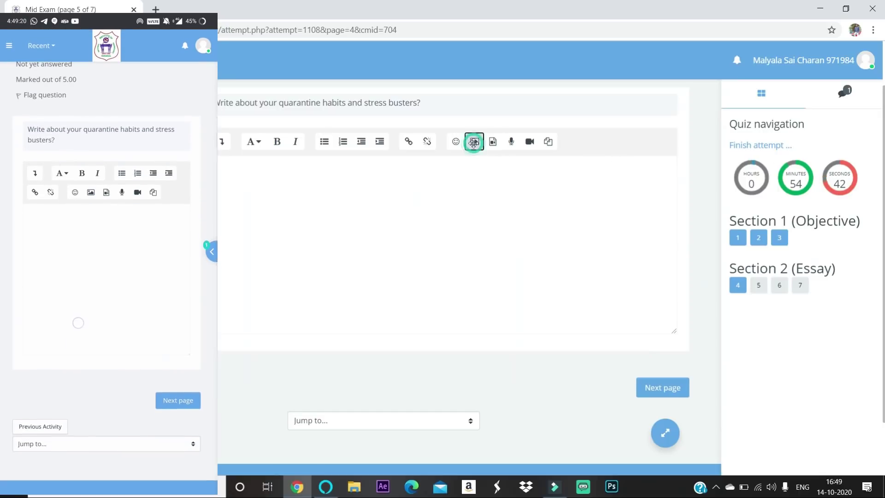
{"action": "left_click", "coordinate": [537, 200]}
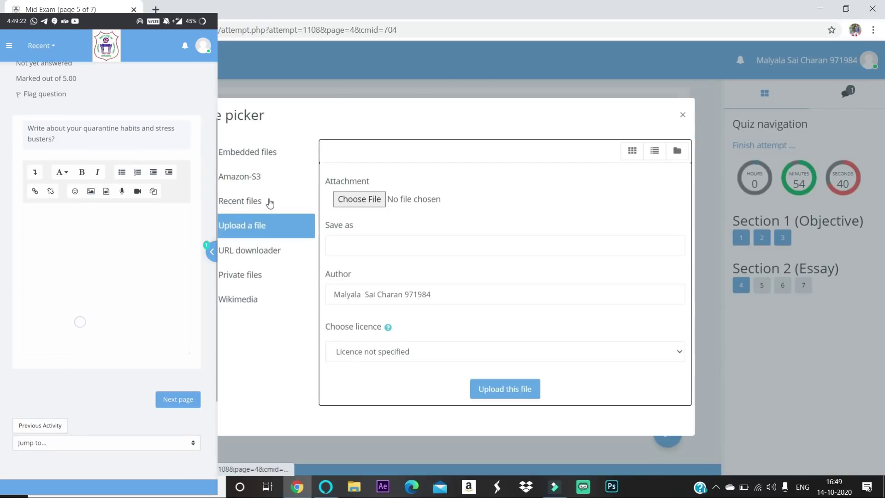
{"action": "left_click", "coordinate": [350, 199]}
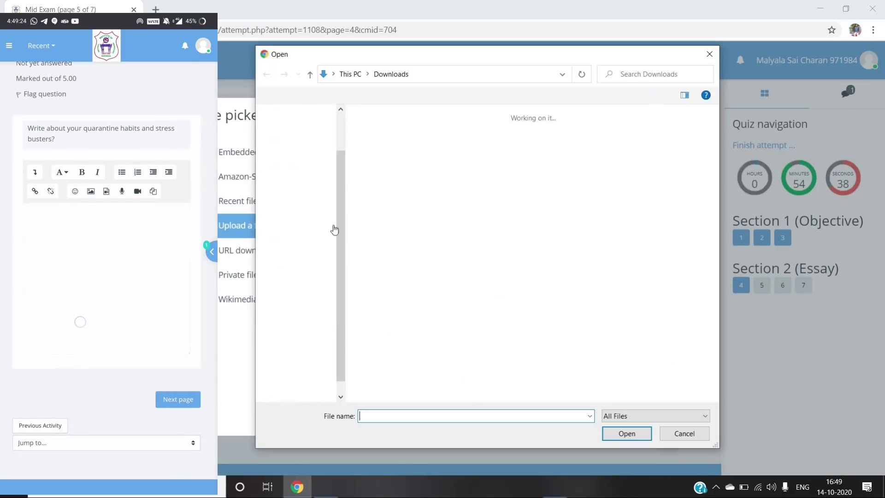
{"action": "scroll", "coordinate": [485, 286], "scroll_direction": "down", "scroll_amount": 5}
{"action": "double_click", "coordinate": [417, 379]}
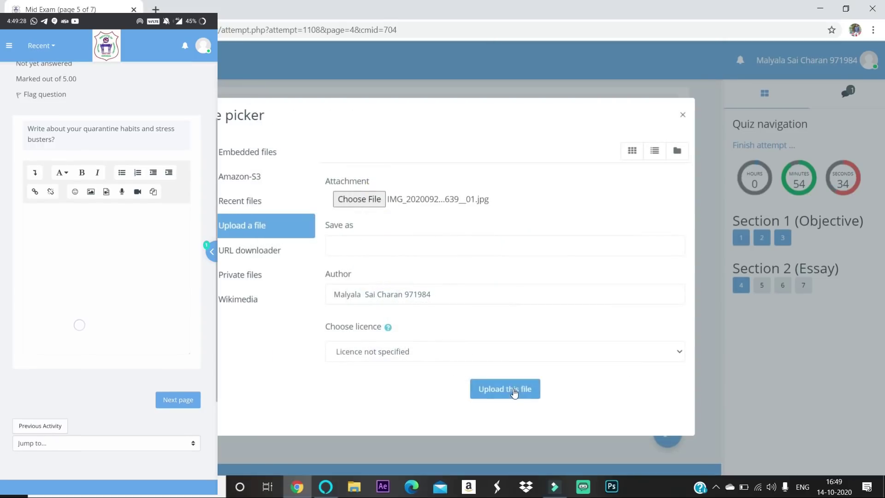
{"action": "left_click", "coordinate": [509, 389]}
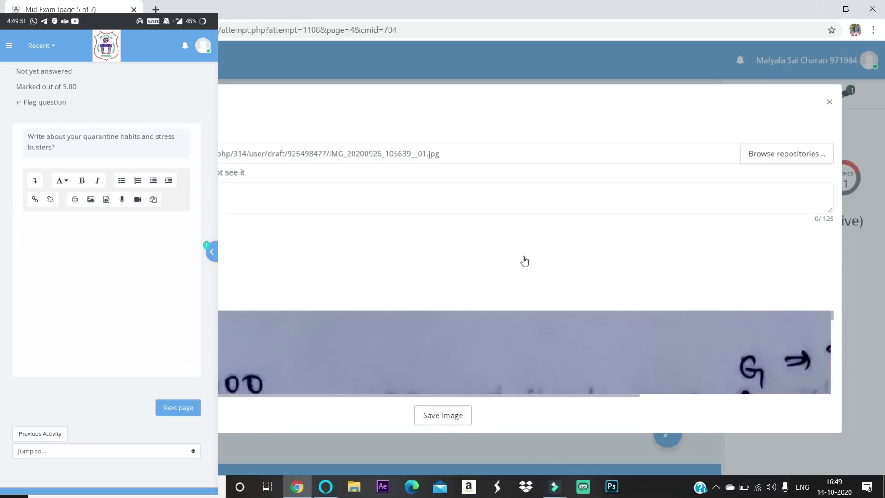
{"action": "scroll", "coordinate": [518, 272], "scroll_direction": "down", "scroll_amount": 10}
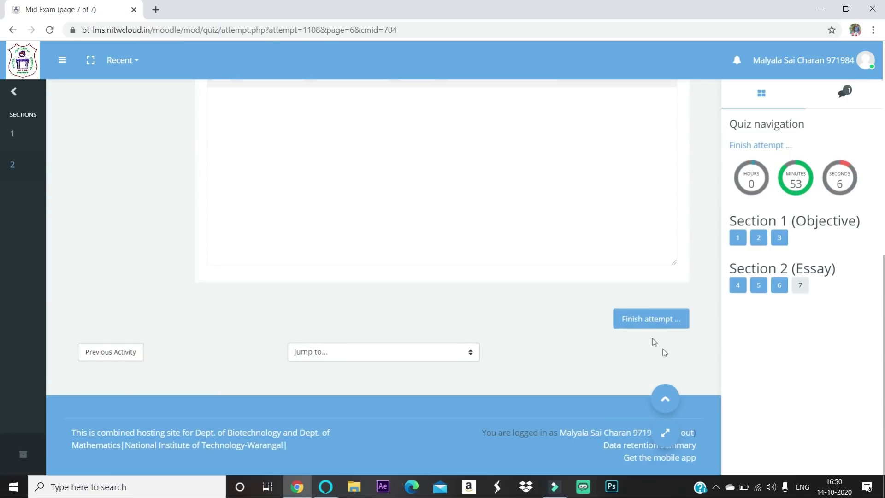
- Finish the attempt and confirm Submit all and finish
{"action": "left_click", "coordinate": [643, 324]}
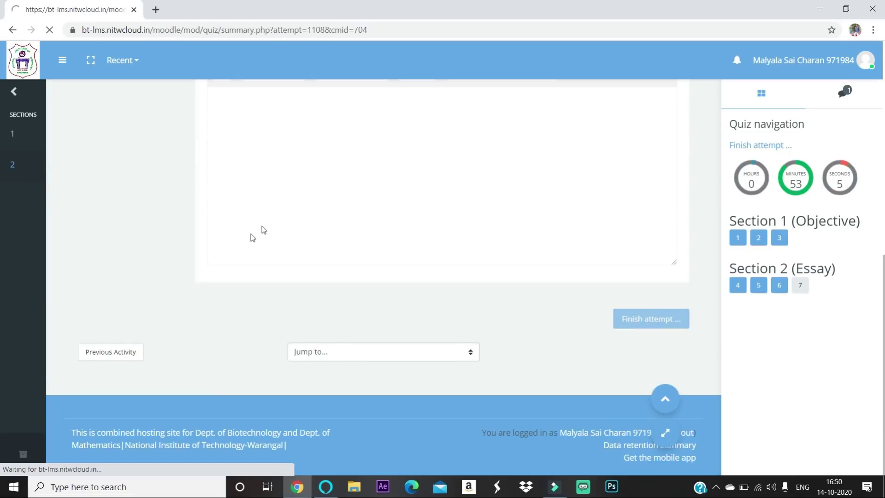
{"action": "scroll", "coordinate": [278, 222], "scroll_direction": "down", "scroll_amount": 7}
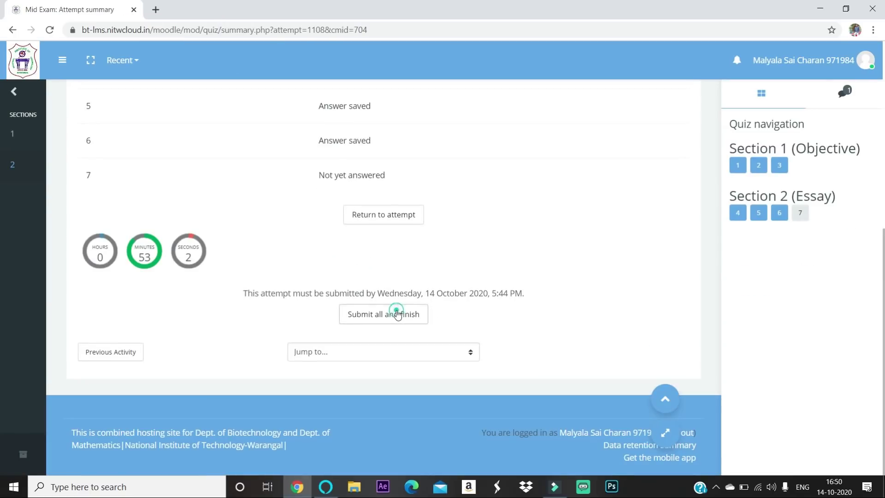
{"action": "left_click", "coordinate": [397, 314]}
{"action": "left_click", "coordinate": [413, 319]}
- Review the attempts summary (3 attempts allowed, Highest grade method) and return to the course page
{"action": "scroll", "coordinate": [456, 321], "scroll_direction": "down", "scroll_amount": 7}
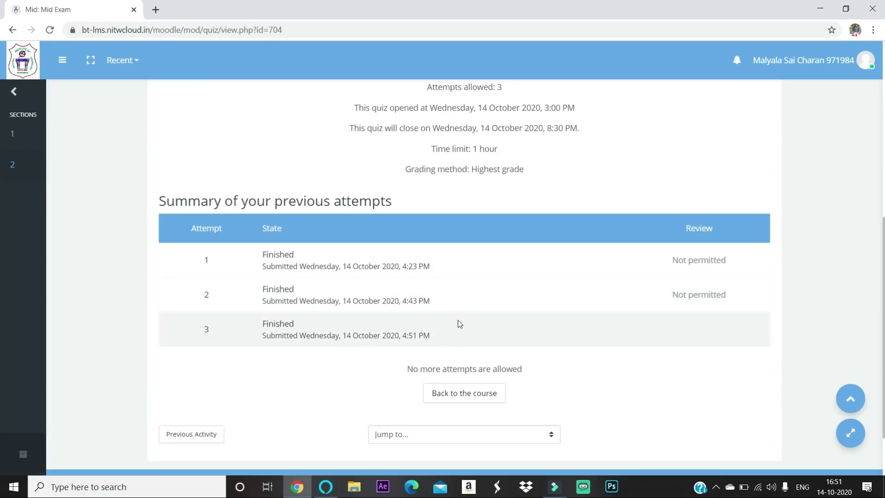
{"action": "scroll", "coordinate": [479, 172], "scroll_direction": "up", "scroll_amount": 3}
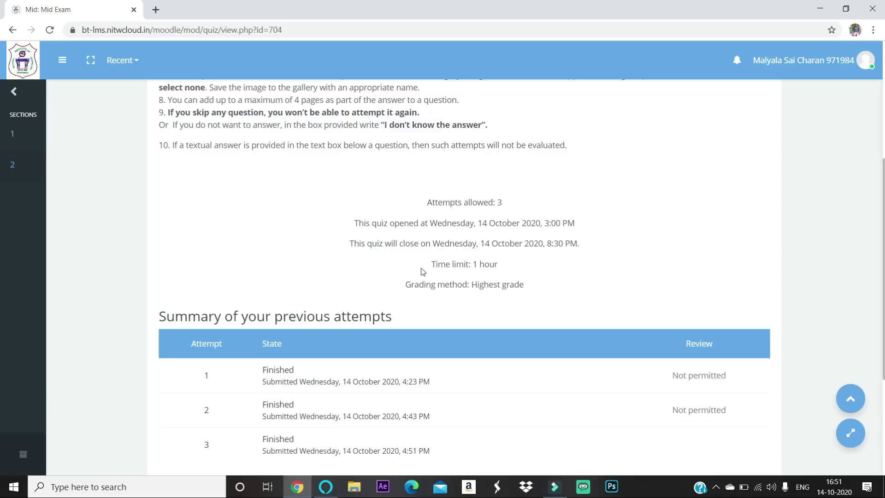
{"action": "double_click", "coordinate": [498, 201]}
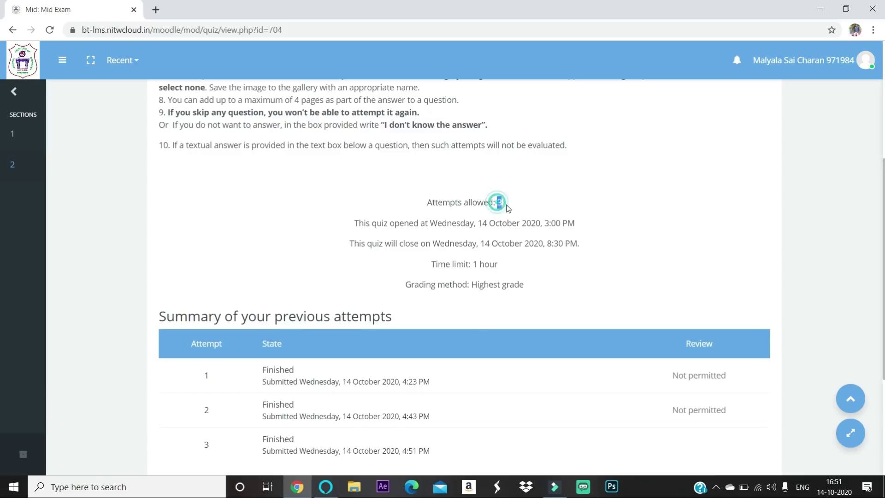
{"action": "scroll", "coordinate": [420, 290], "scroll_direction": "down", "scroll_amount": 1}
{"action": "left_click_drag", "start_coordinate": [406, 227], "coordinate": [552, 226]}
{"action": "left_click", "coordinate": [551, 226]}
{"action": "scroll", "coordinate": [488, 213], "scroll_direction": "down", "scroll_amount": 2}
{"action": "scroll", "coordinate": [511, 195], "scroll_direction": "up", "scroll_amount": 1}
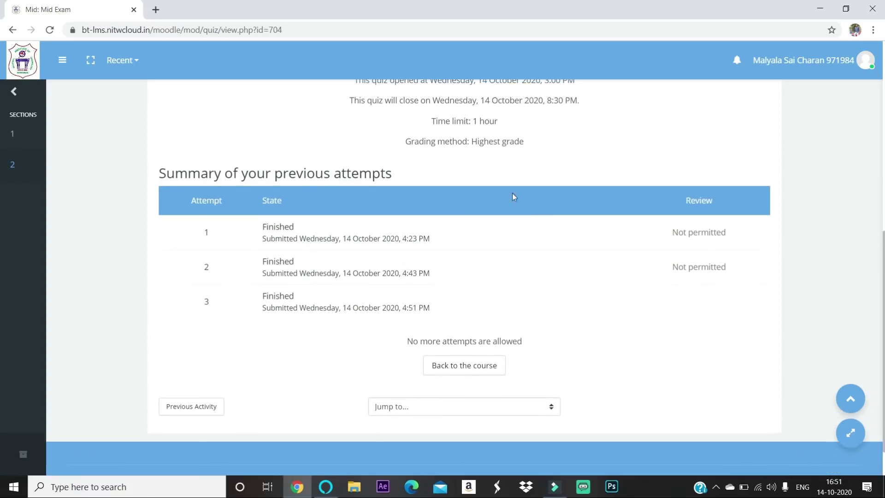
{"action": "scroll", "coordinate": [471, 207], "scroll_direction": "up", "scroll_amount": 3}
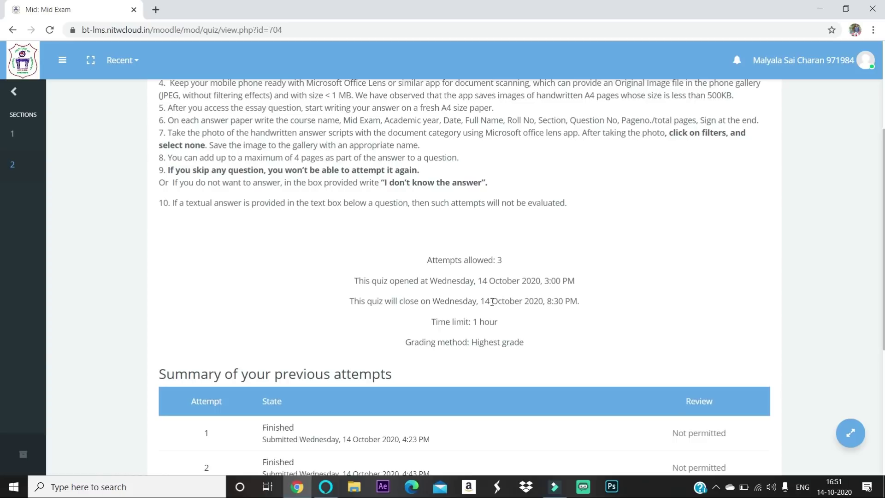
{"action": "scroll", "coordinate": [508, 340], "scroll_direction": "down", "scroll_amount": 4}
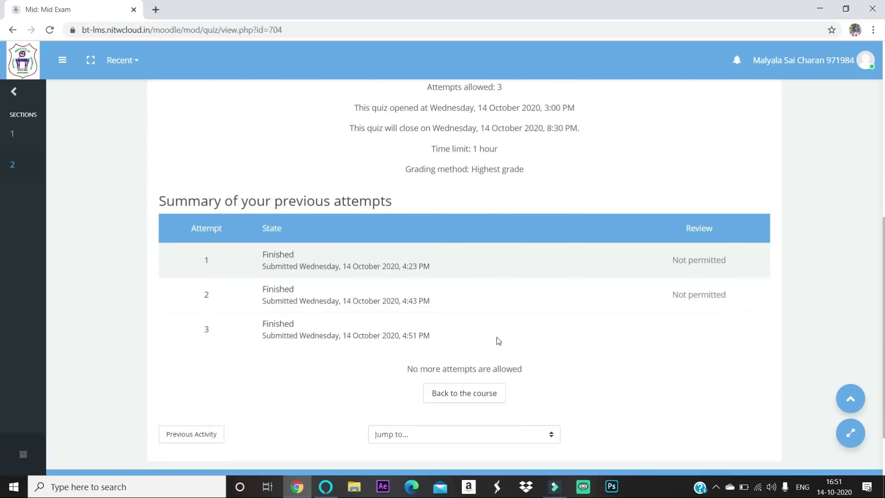
{"action": "left_click", "coordinate": [470, 396]}
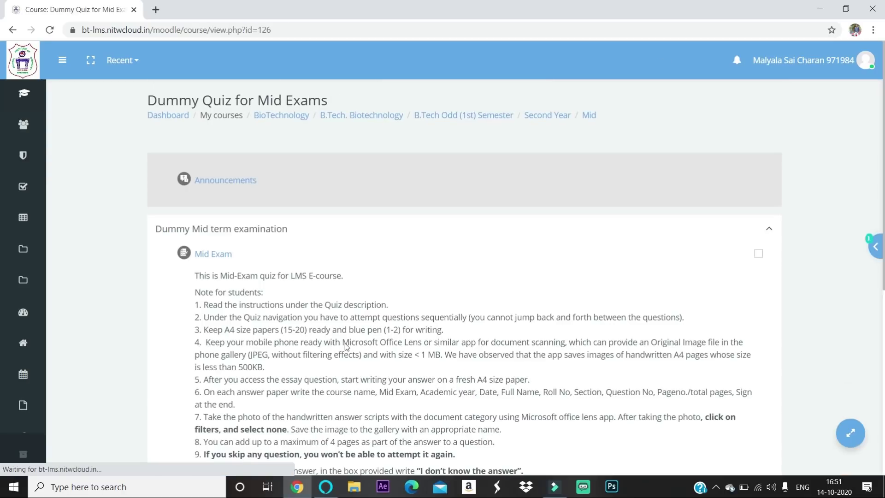